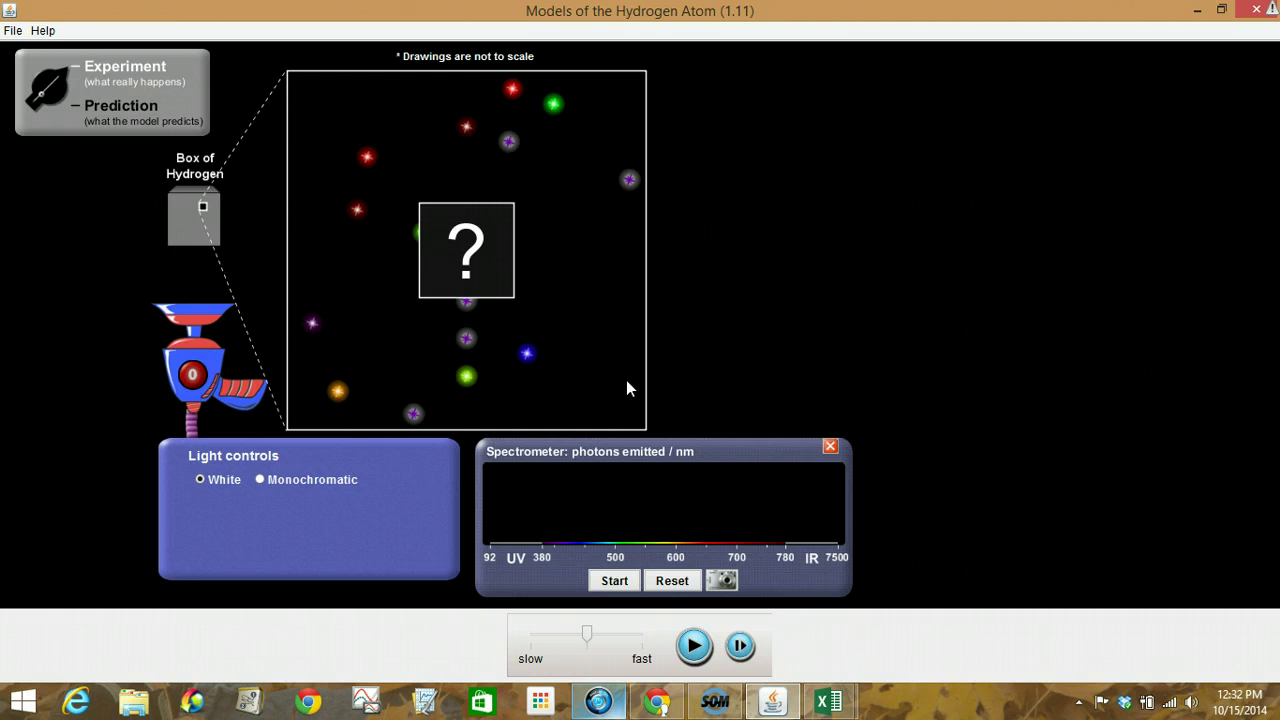
# Start the simulation running and turn on the white light beam into the hydrogen box
pyautogui.click(690, 647)
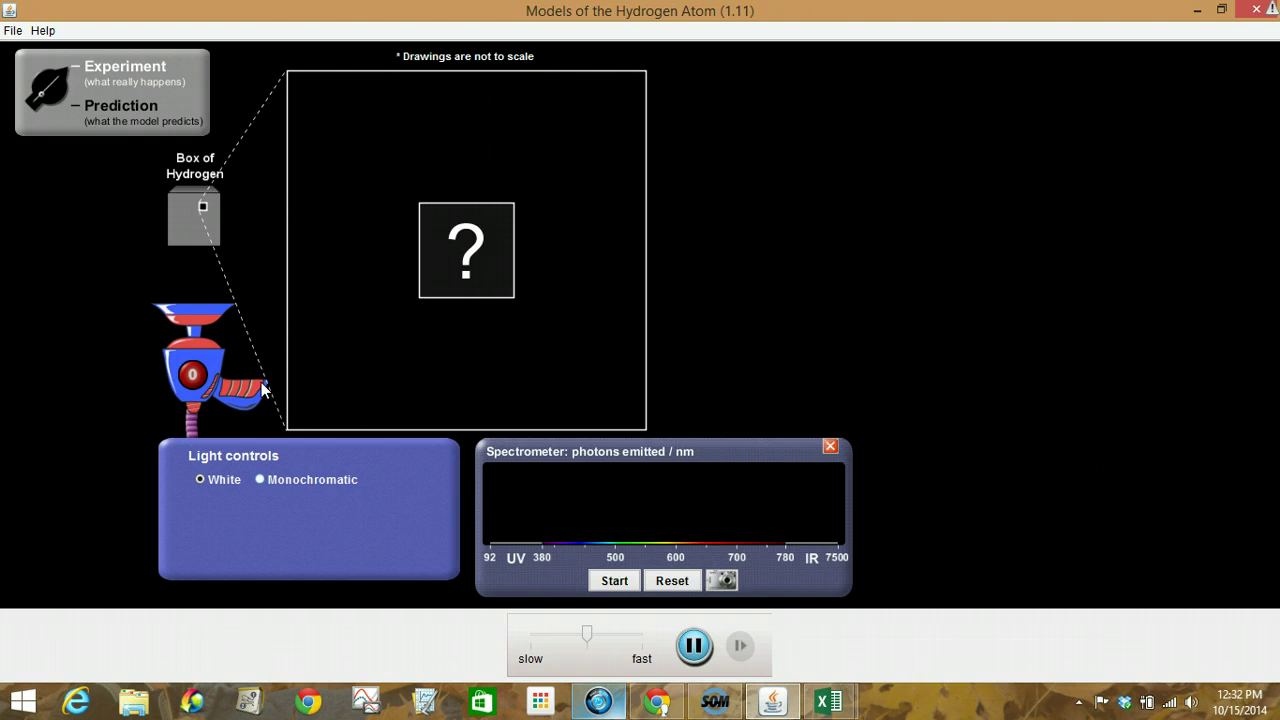
pyautogui.click(192, 375)
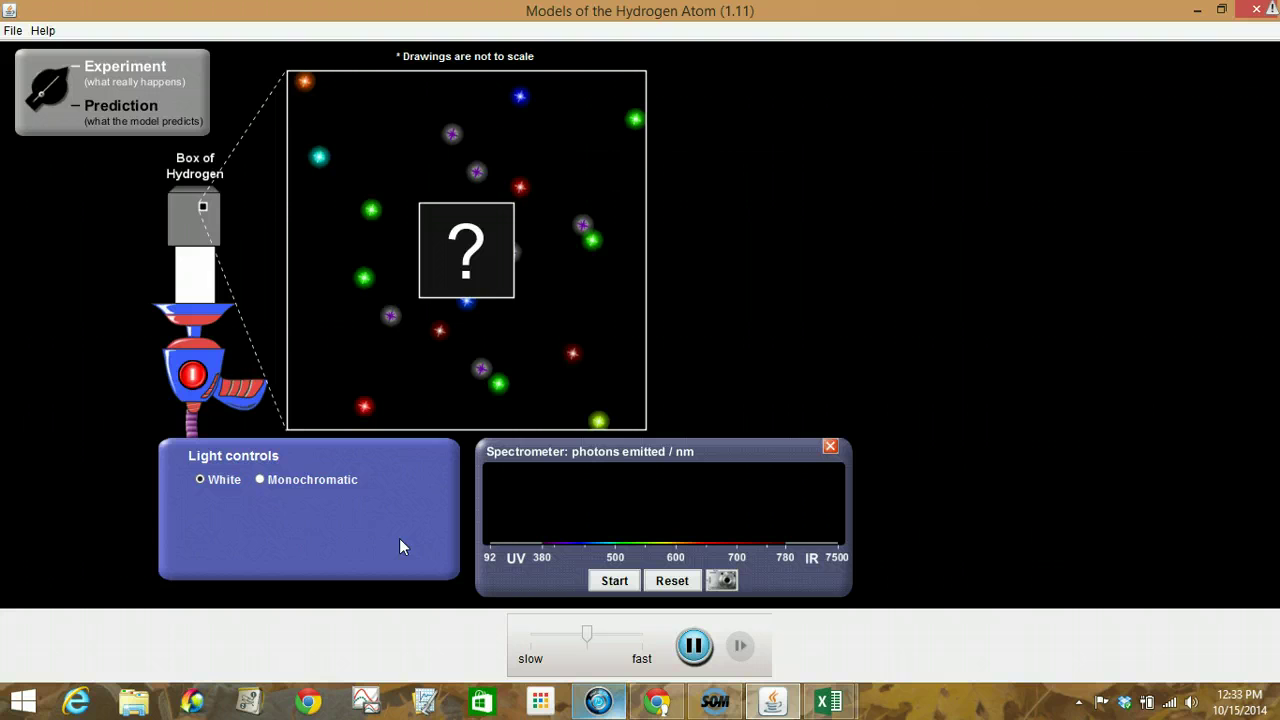
# Start the spectrometer counting the photons emitted under white light
pyautogui.click(608, 581)
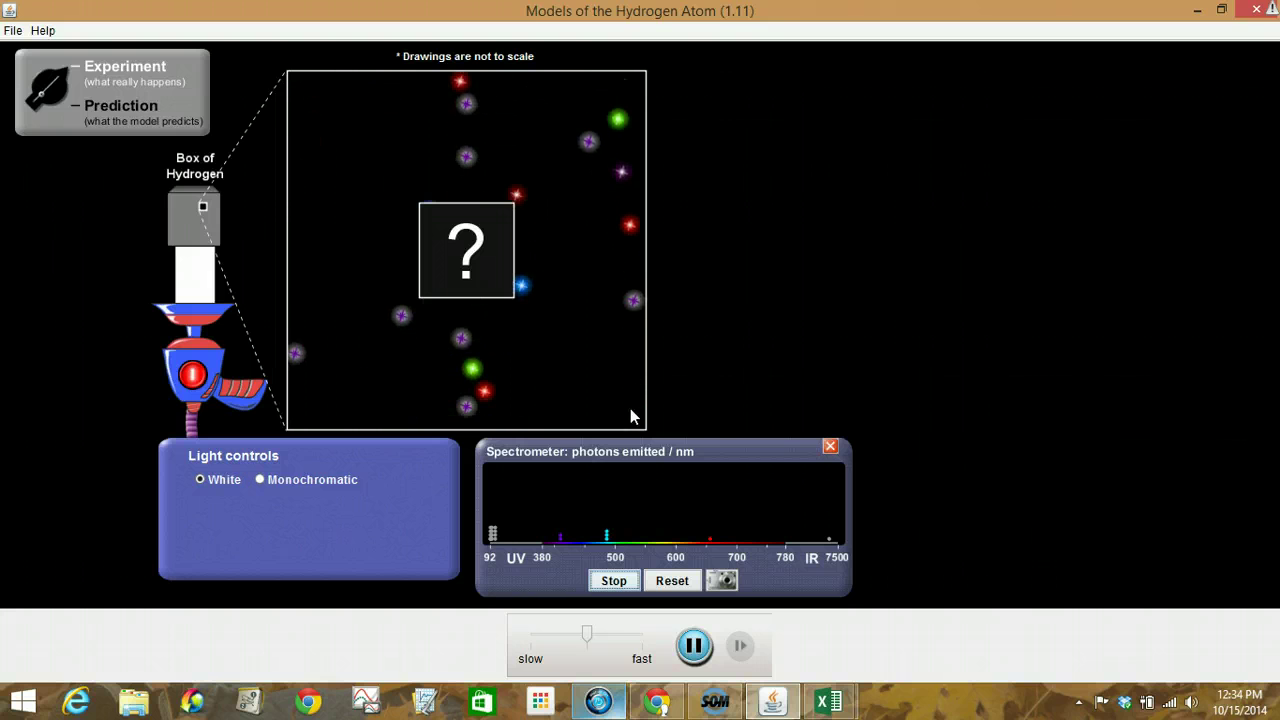
pyautogui.moveTo(588, 637); pyautogui.dragTo(565, 642)
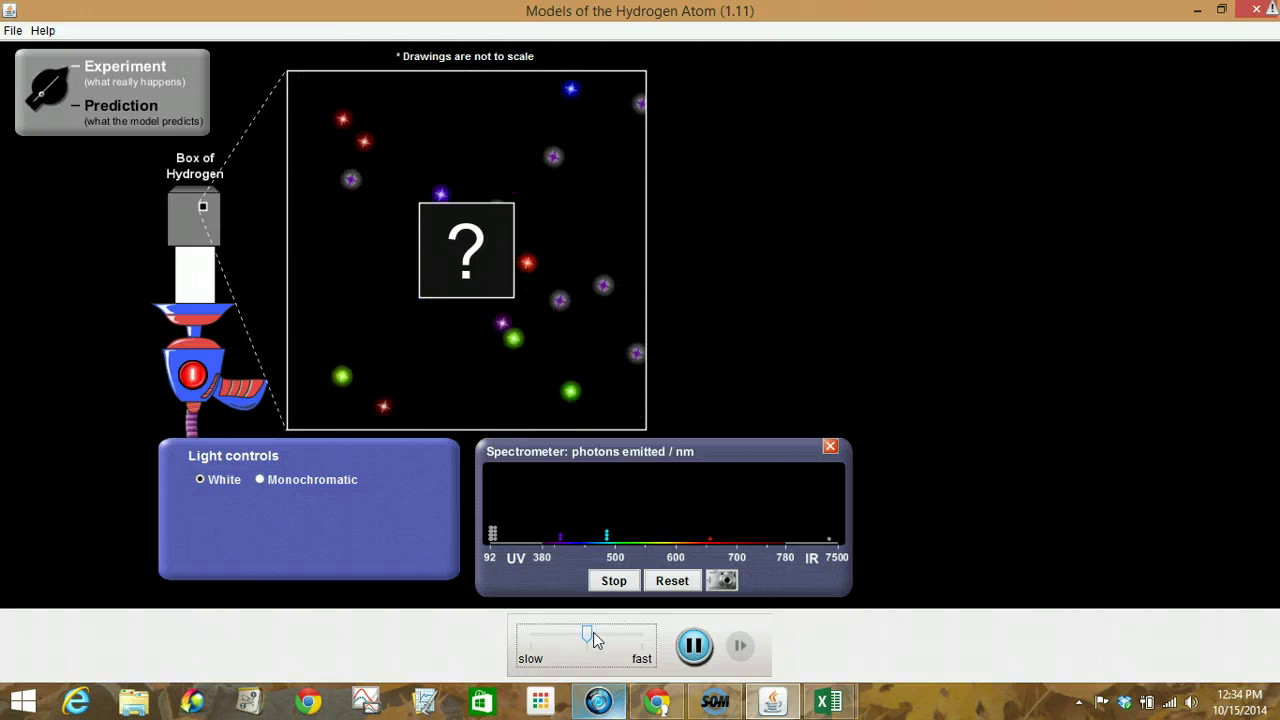
pyautogui.click(580, 641)
pyautogui.click(585, 642)
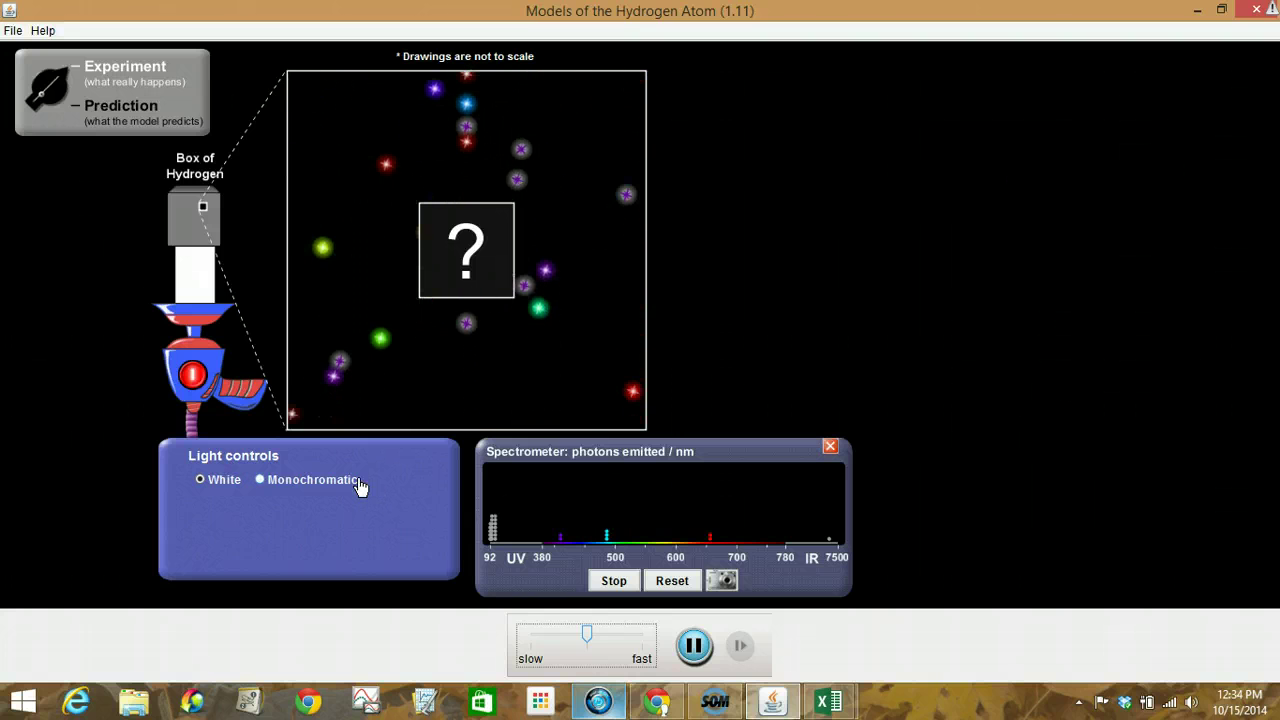
# Switch the light to Monochromatic and raise its wavelength from 97 nm to about 411 nm violet
pyautogui.click(261, 481)
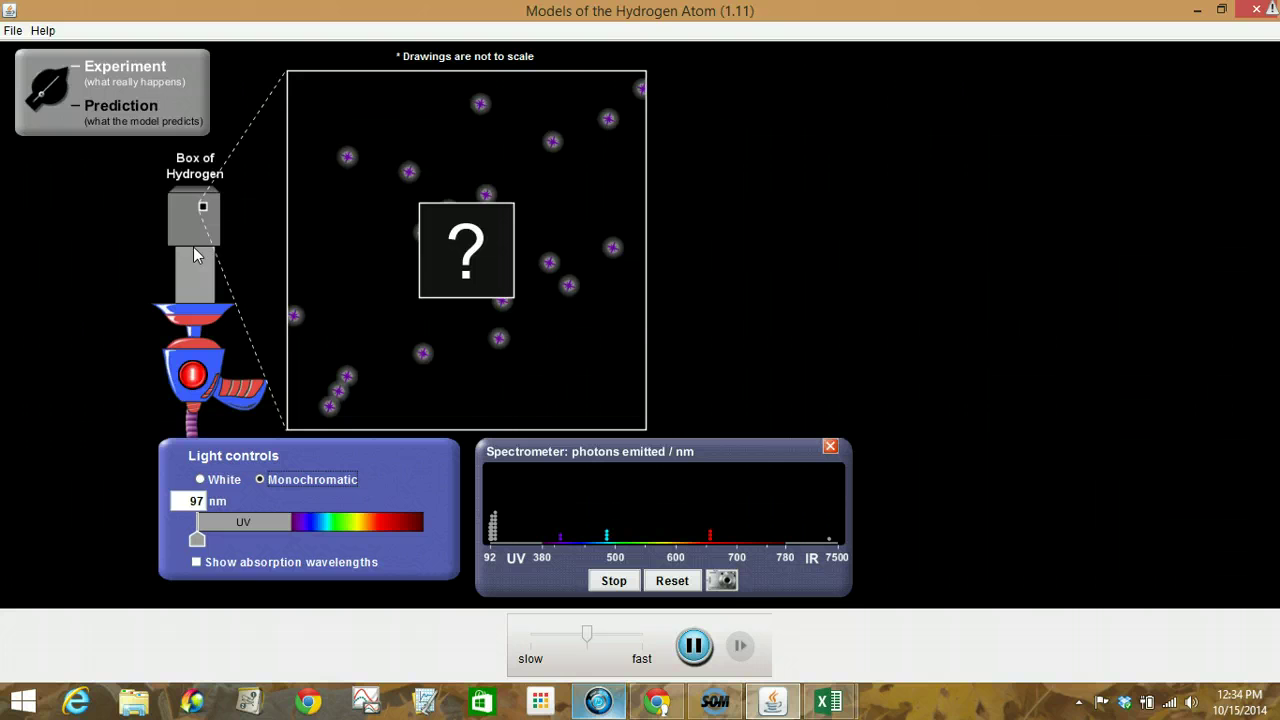
pyautogui.click(201, 481)
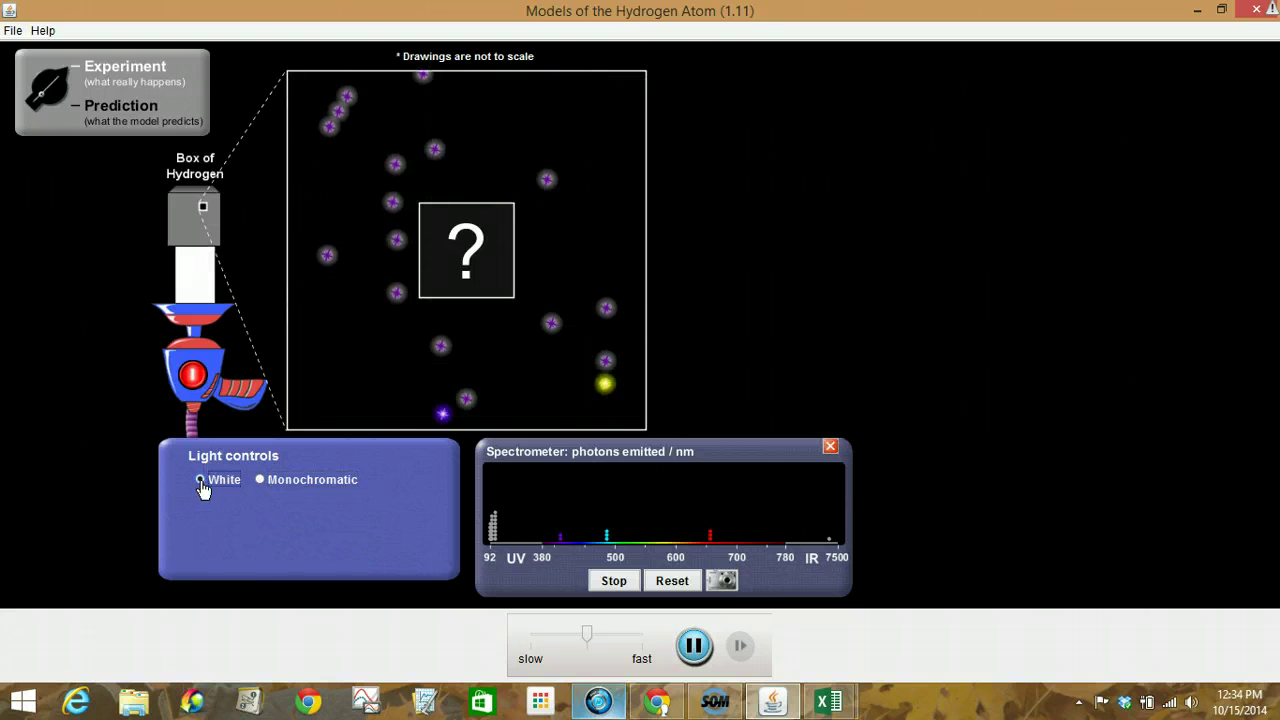
pyautogui.click(261, 481)
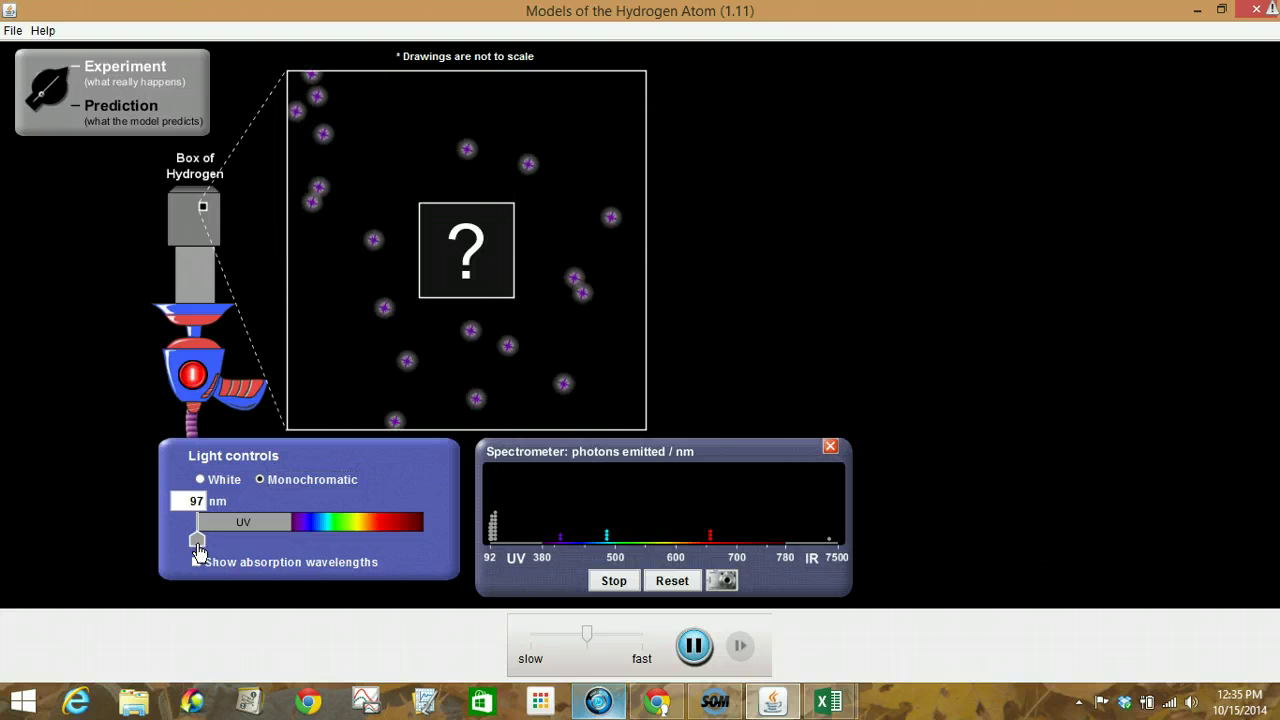
pyautogui.moveTo(197, 541); pyautogui.dragTo(238, 550)
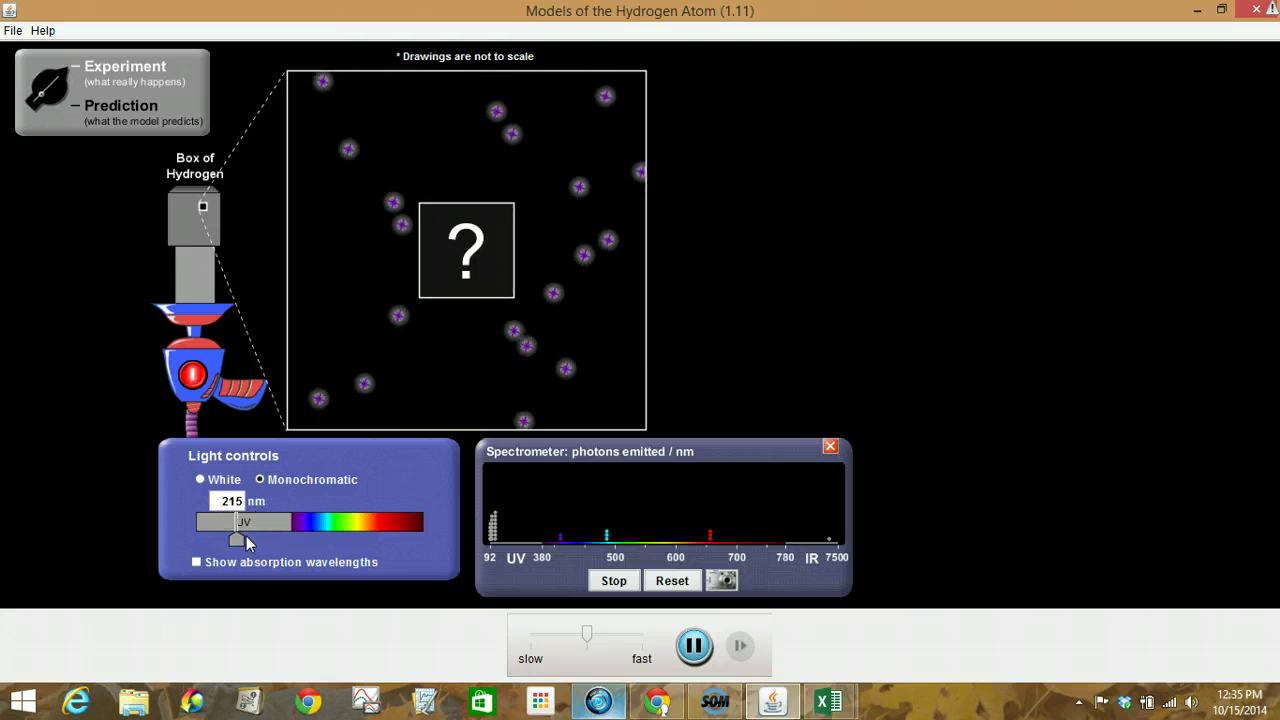
pyautogui.moveTo(252, 543); pyautogui.dragTo(265, 543)
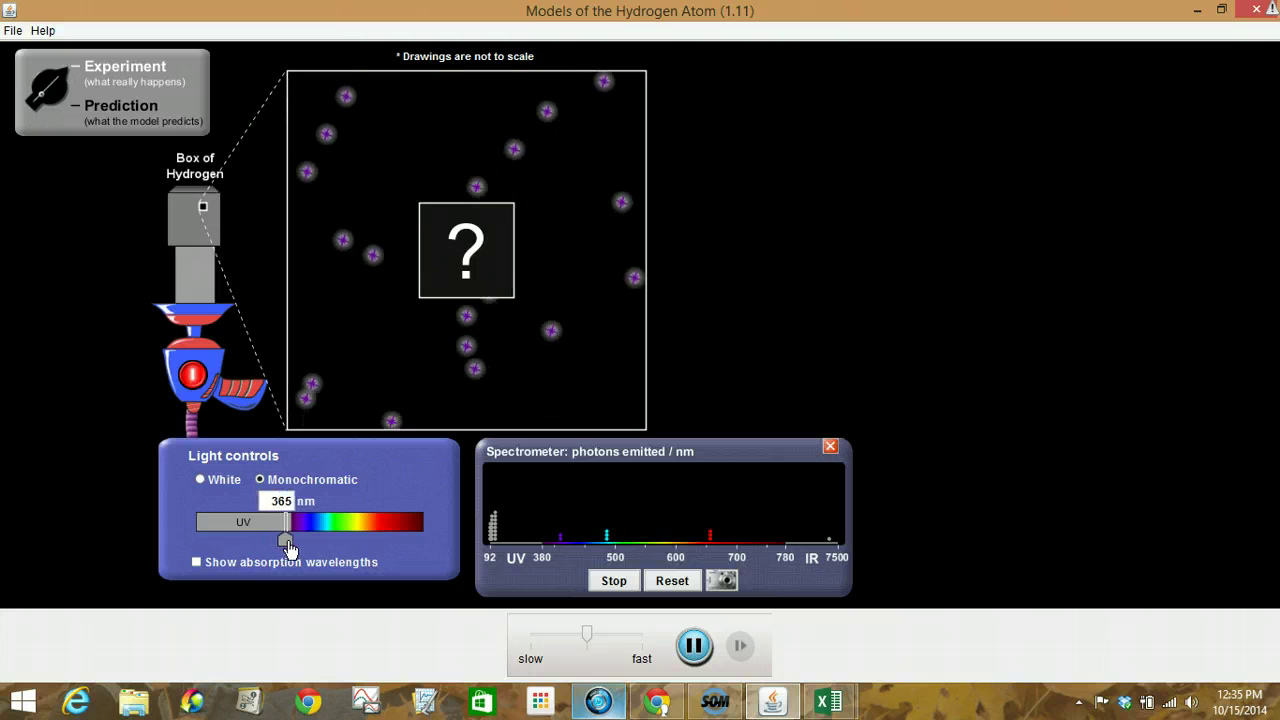
pyautogui.moveTo(293, 547); pyautogui.dragTo(307, 547)
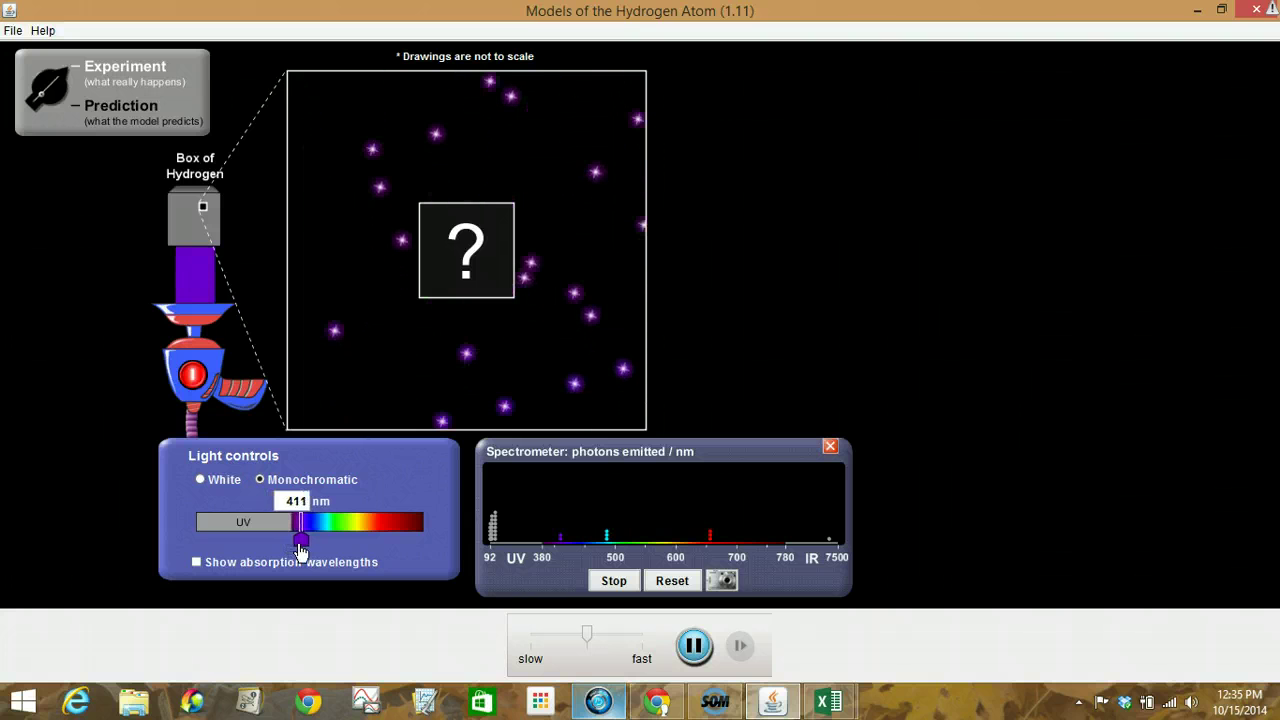
# Sweep the monochromatic wavelength through blue, 549 nm green and 674 nm red, ending at 497 nm
pyautogui.moveTo(300, 550); pyautogui.dragTo(413, 545)
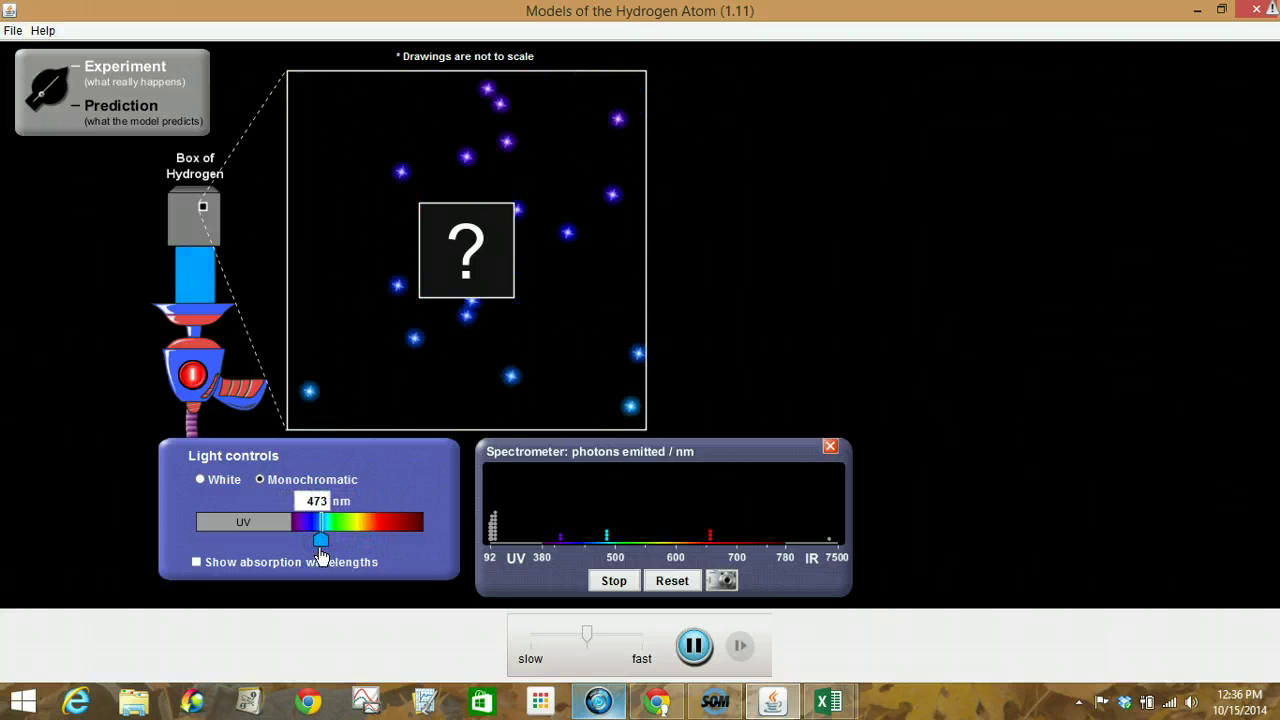
pyautogui.moveTo(325, 558); pyautogui.dragTo(347, 556)
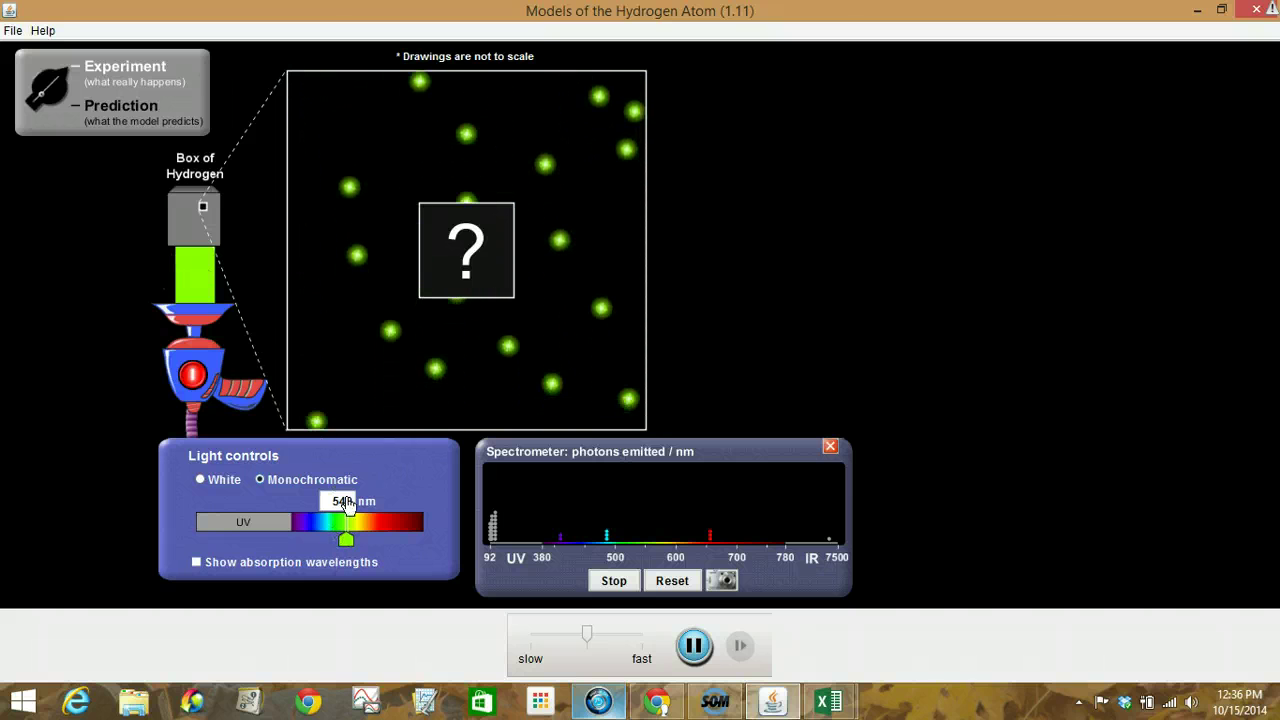
pyautogui.moveTo(349, 544); pyautogui.dragTo(333, 579)
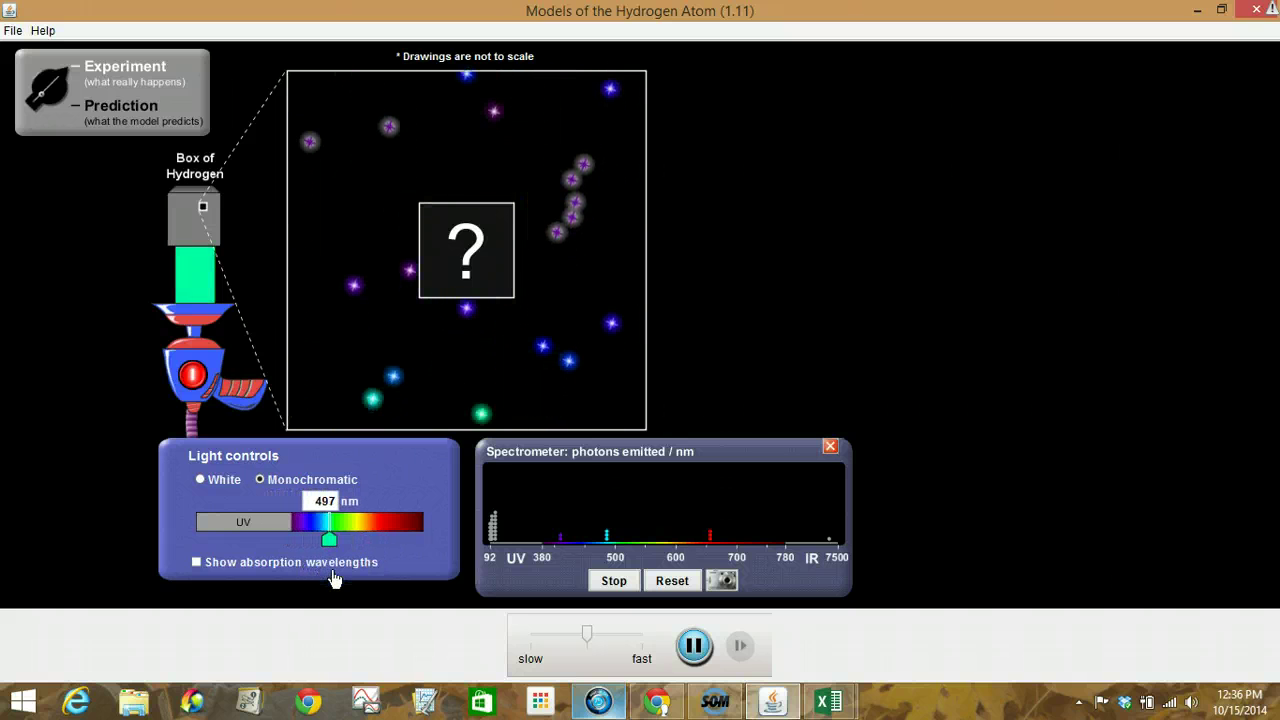
pyautogui.click(201, 481)
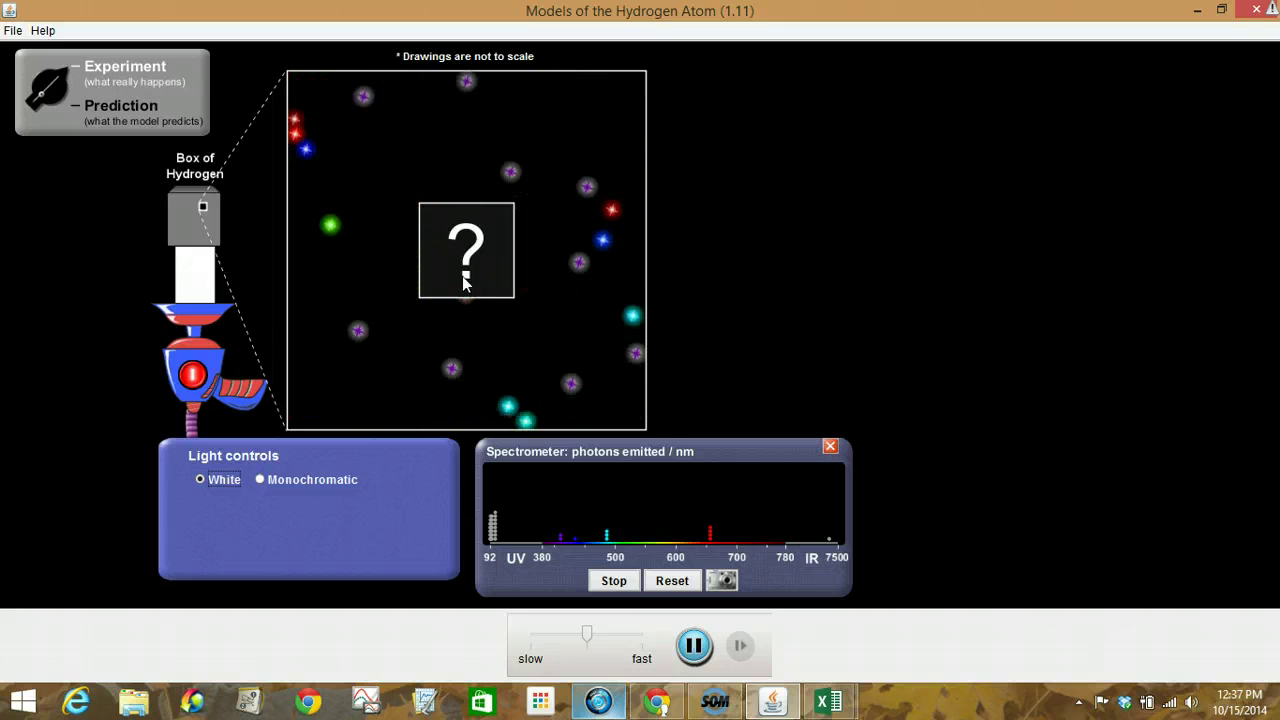
# Switch from Experiment to Prediction mode and select the Billiard Ball atomic model
pyautogui.click(129, 112)
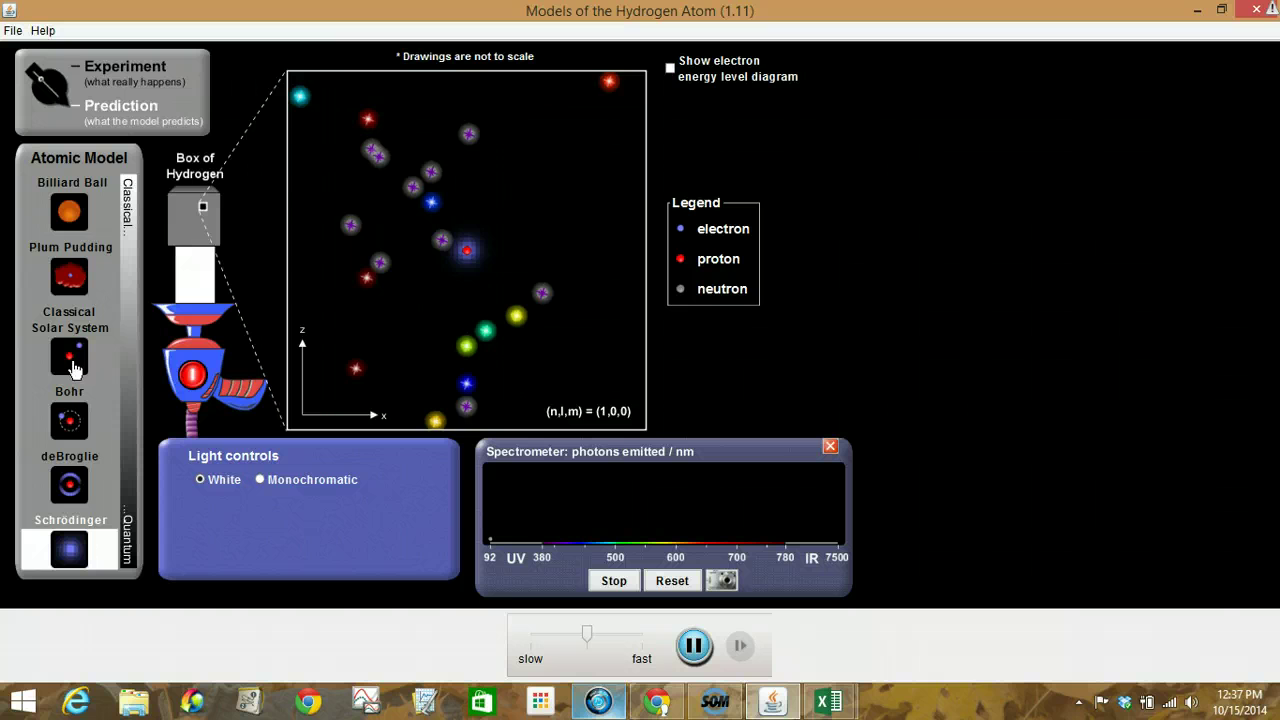
pyautogui.click(78, 226)
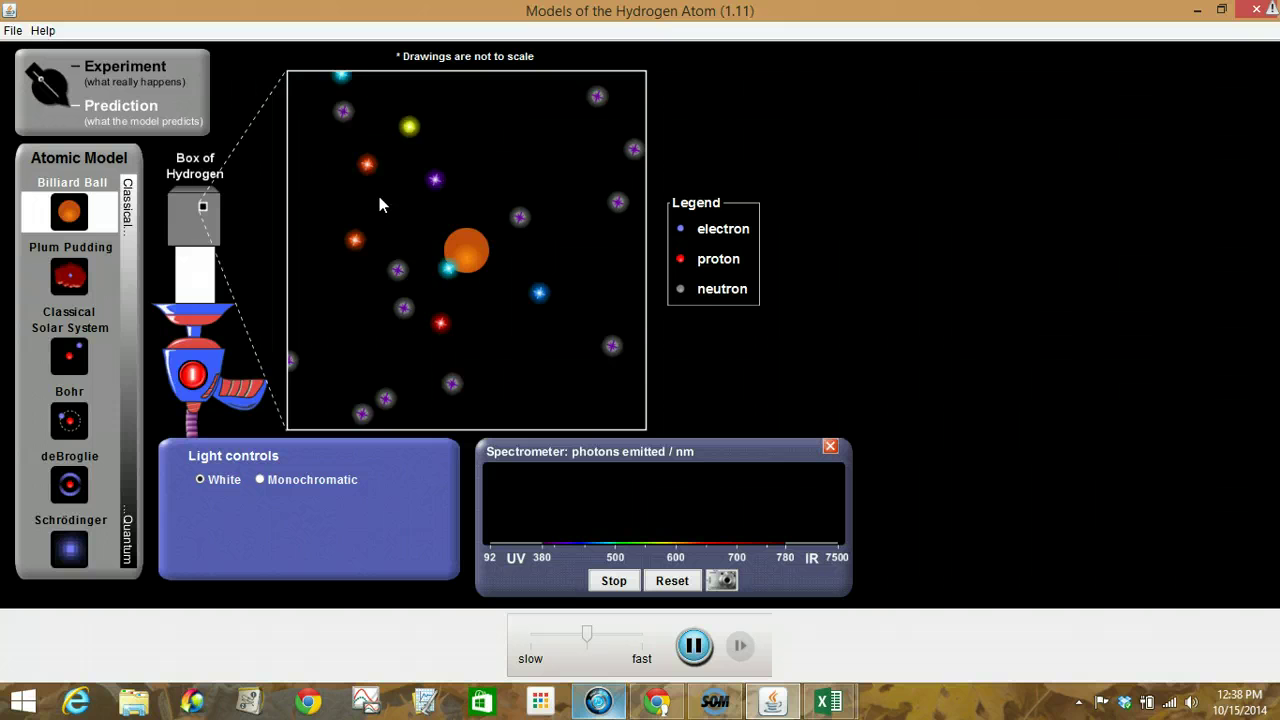
# Select the Plum Pudding atomic model and watch for UV-only spectrometer counts
pyautogui.click(72, 285)
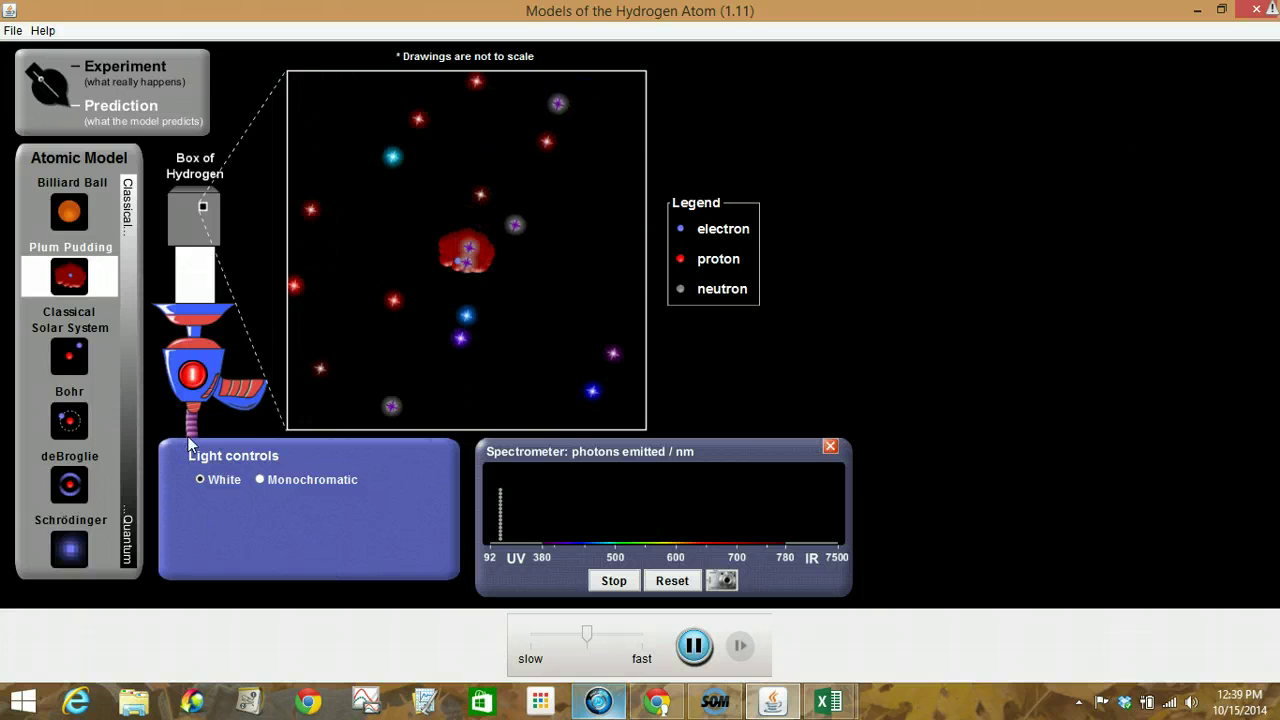
# Select the Classical Solar System atomic model
pyautogui.click(73, 358)
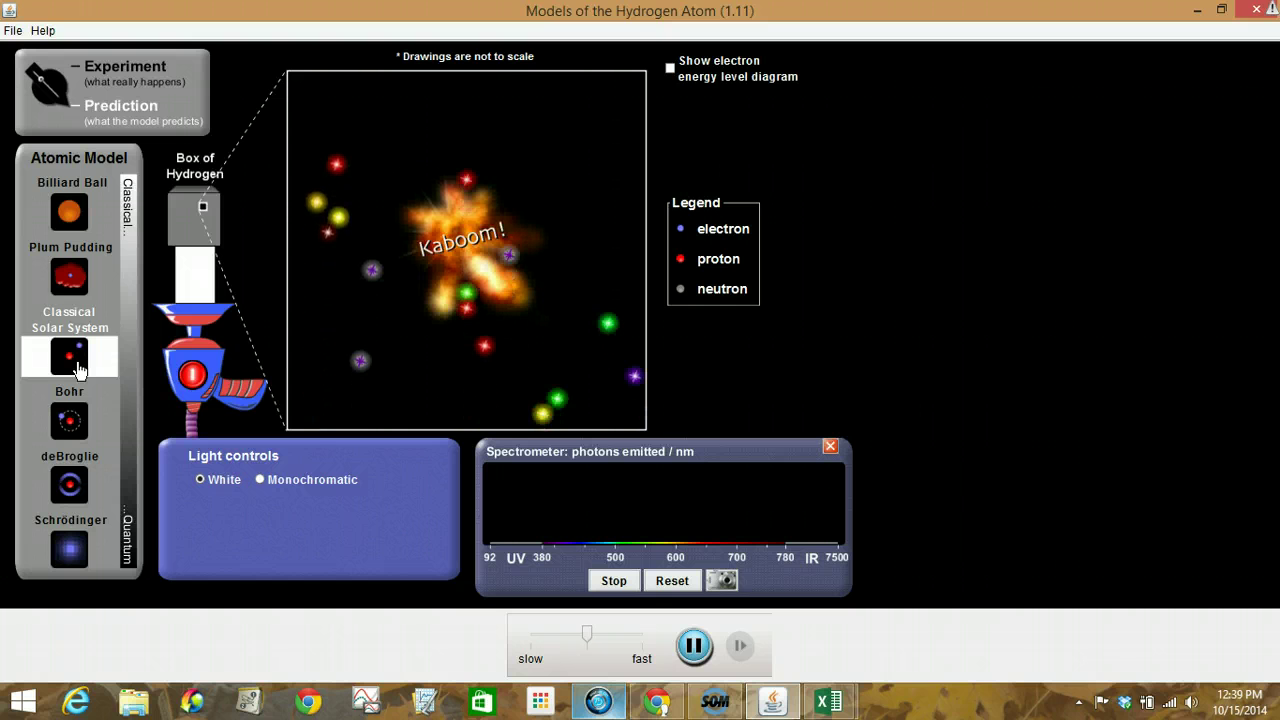
# Select the Bohr atomic model and slow the simulation speed down
pyautogui.click(78, 425)
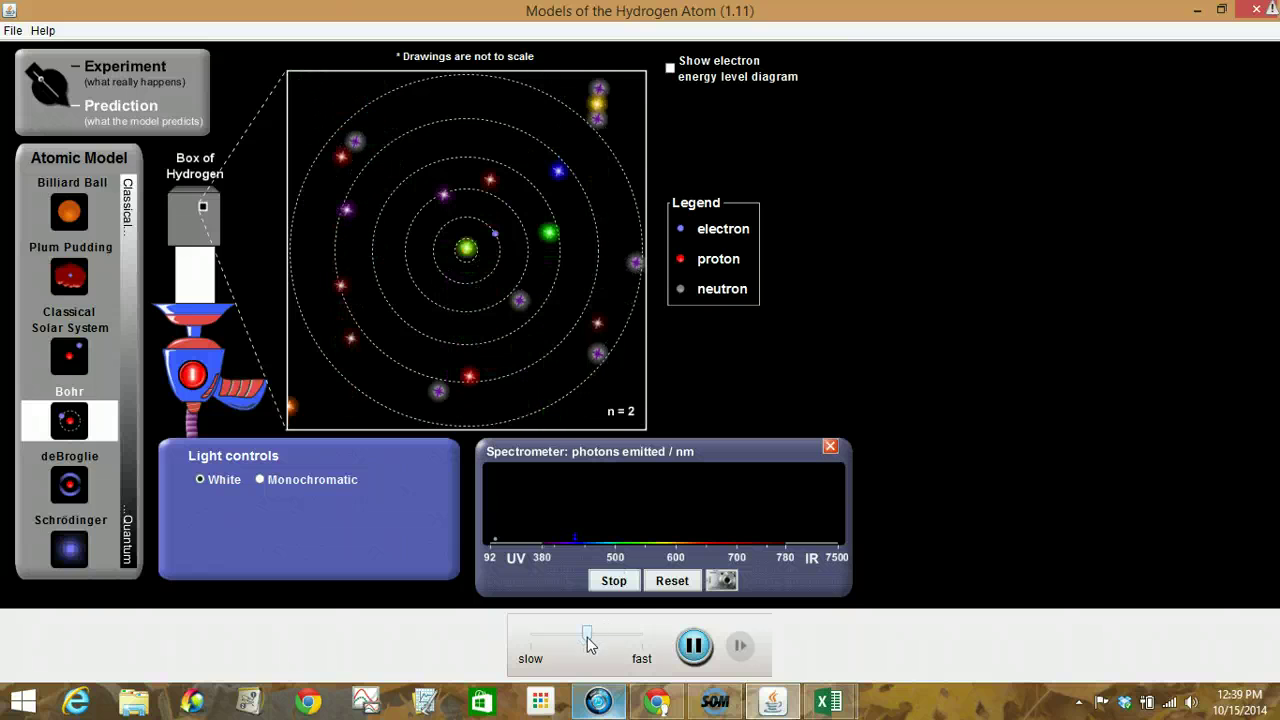
pyautogui.moveTo(588, 634); pyautogui.dragTo(560, 645)
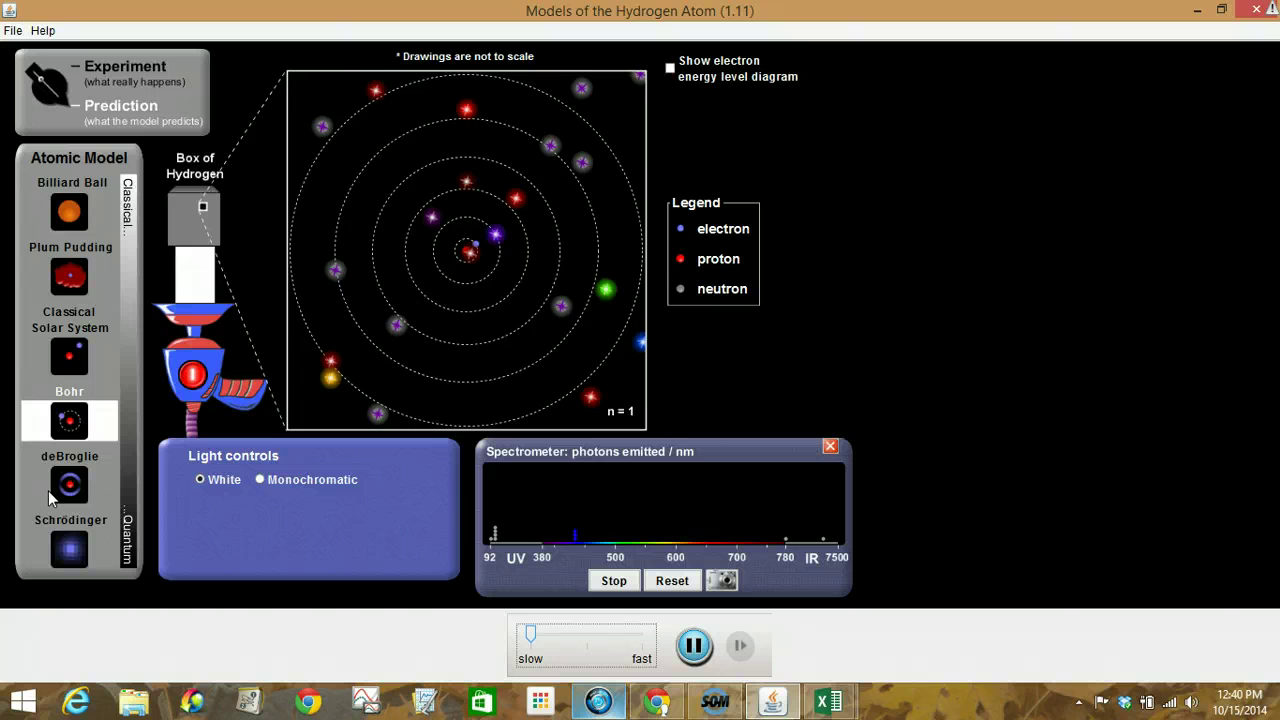
# Select the deBroglie atomic model, speed the simulation up, then slow it back down
pyautogui.click(73, 486)
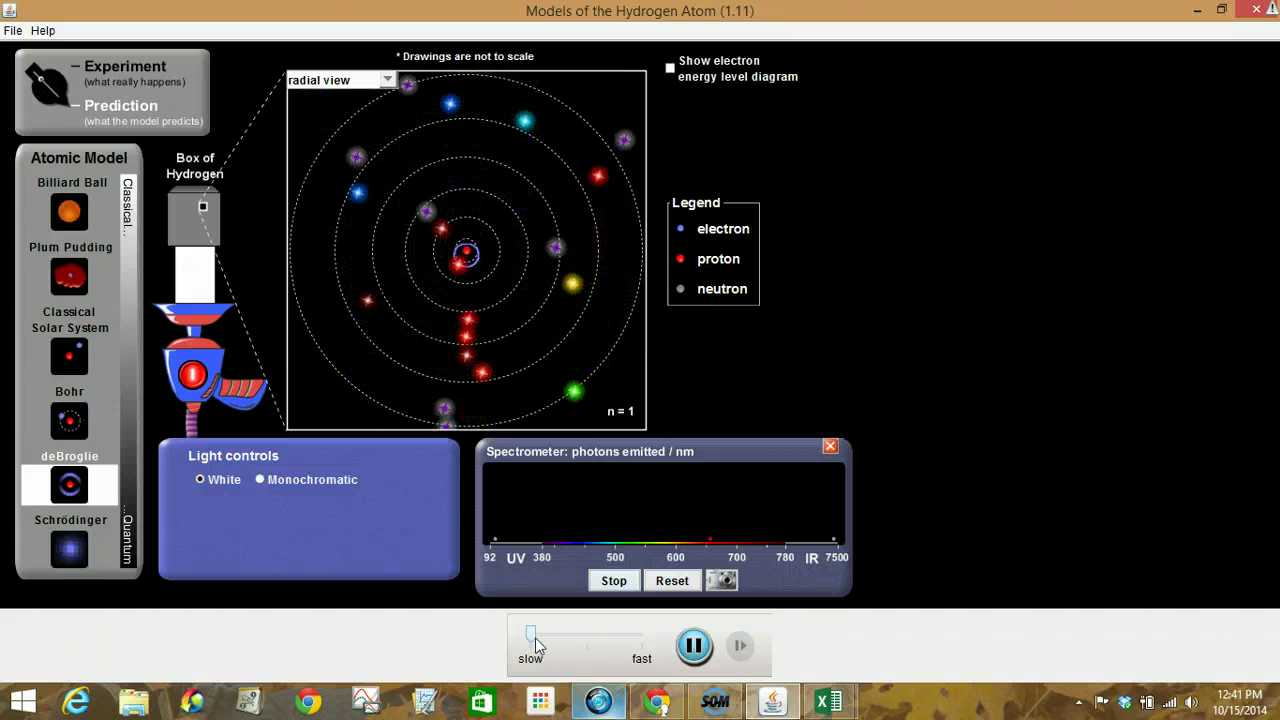
pyautogui.moveTo(530, 635); pyautogui.dragTo(588, 641)
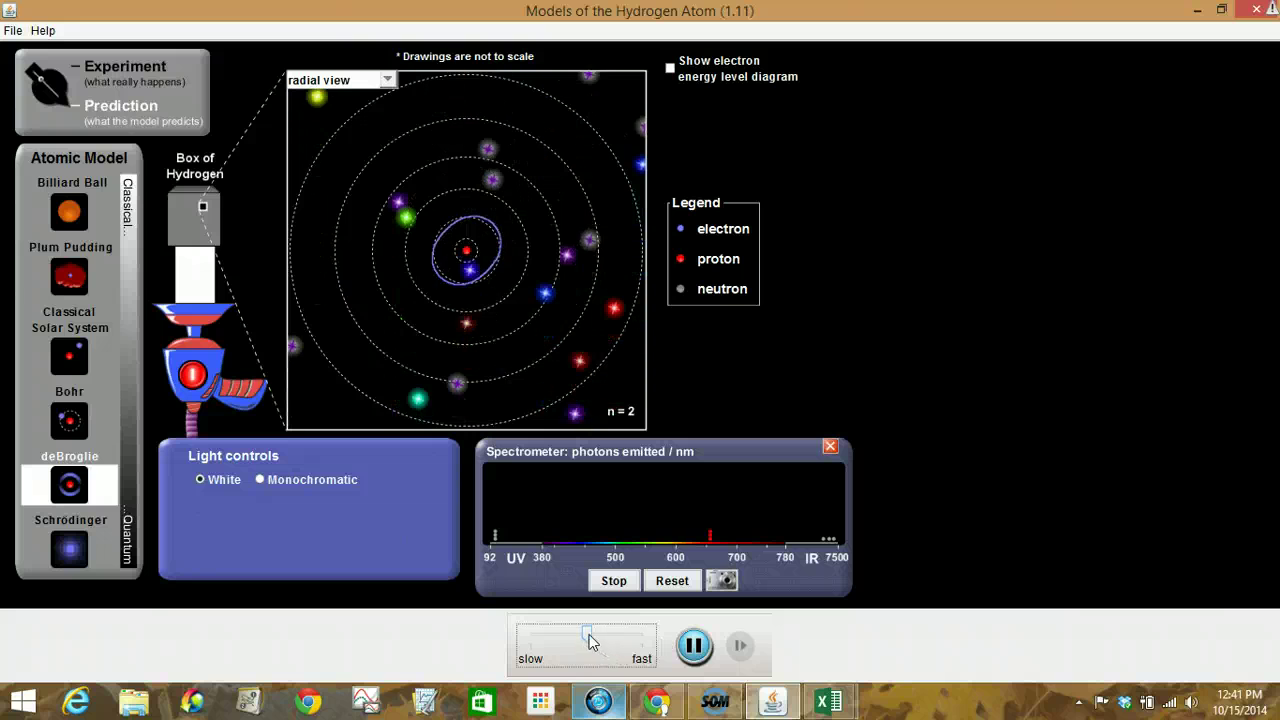
pyautogui.moveTo(581, 638); pyautogui.dragTo(560, 640)
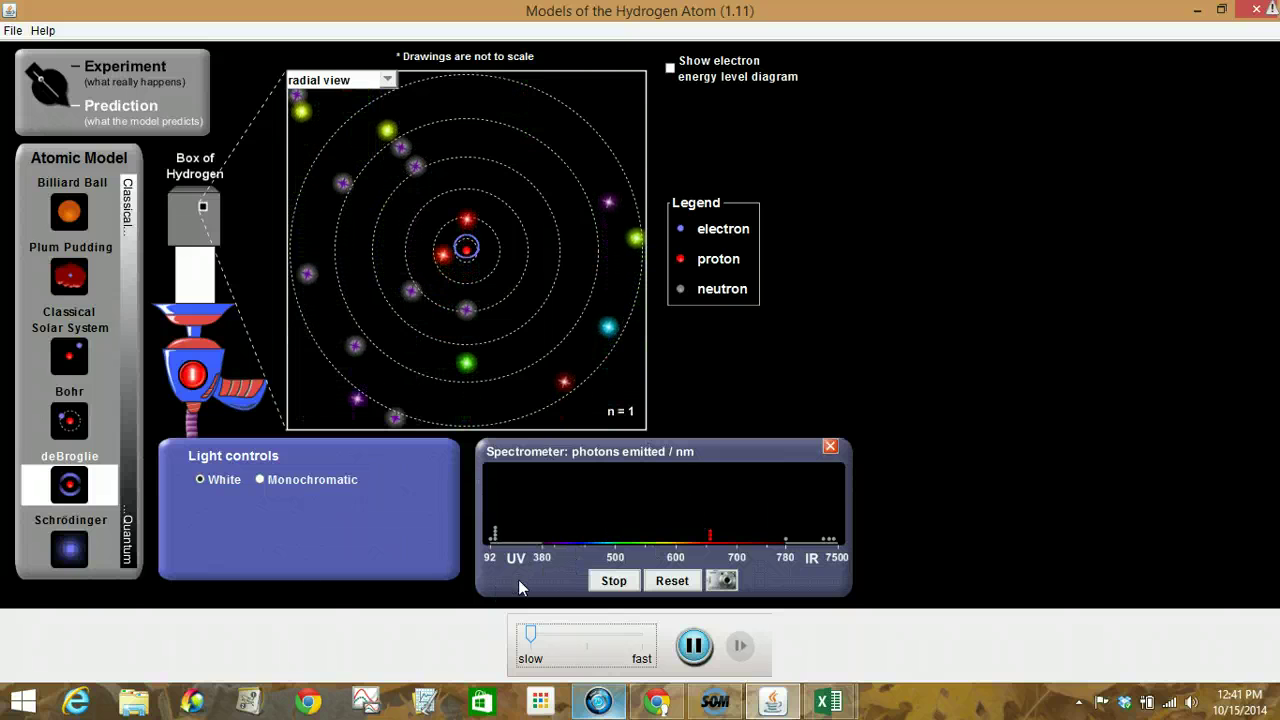
# Select the Schrödinger atomic model and slow the simulation speed down
pyautogui.click(78, 550)
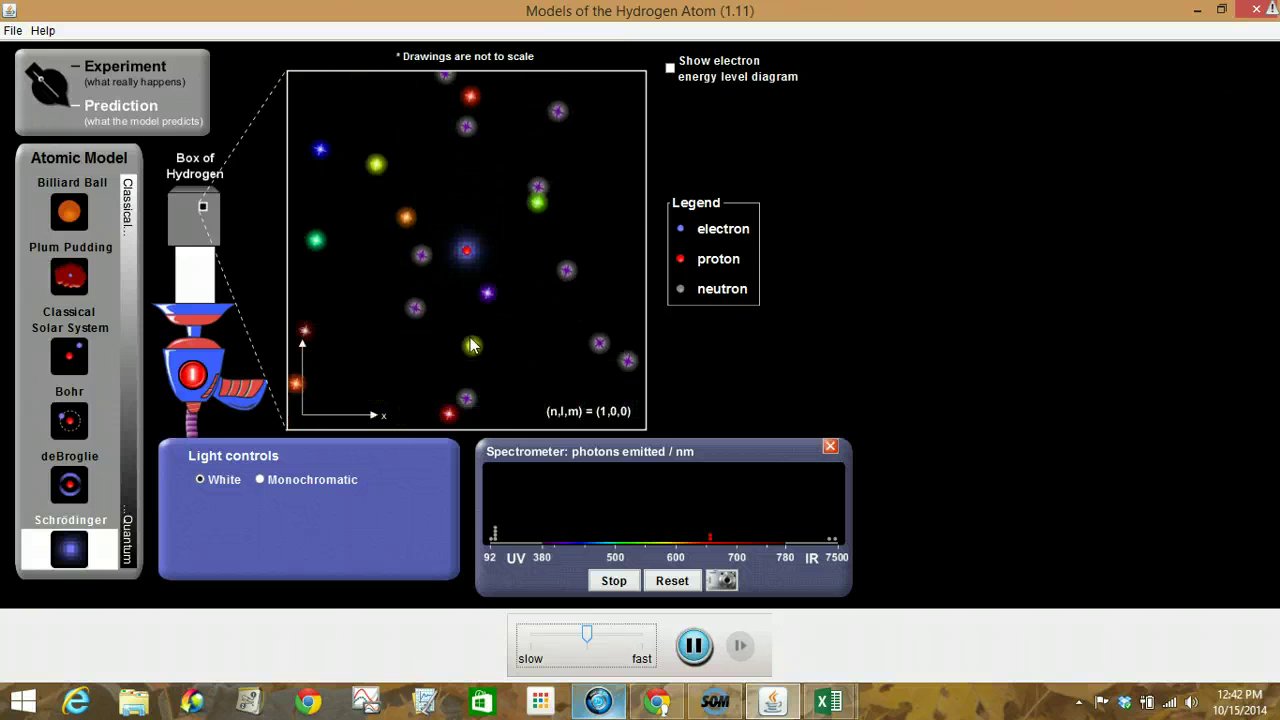
pyautogui.moveTo(587, 634); pyautogui.dragTo(530, 640)
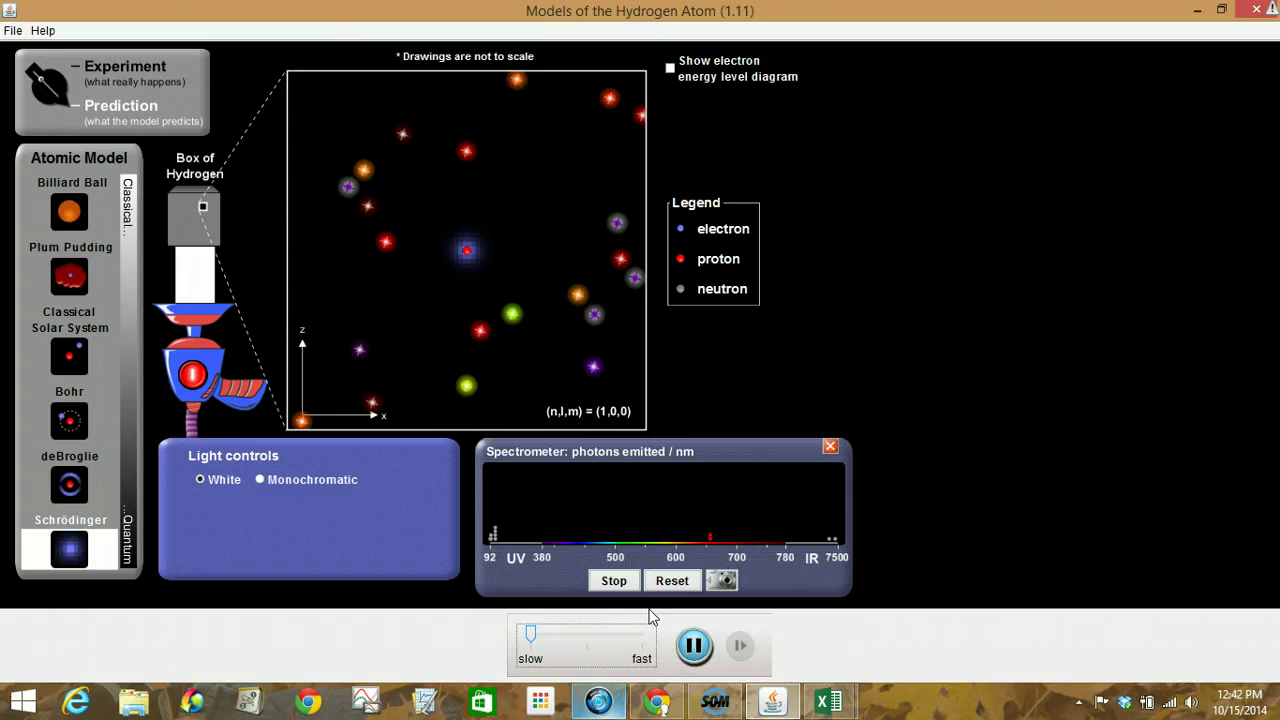
pyautogui.click(72, 427)
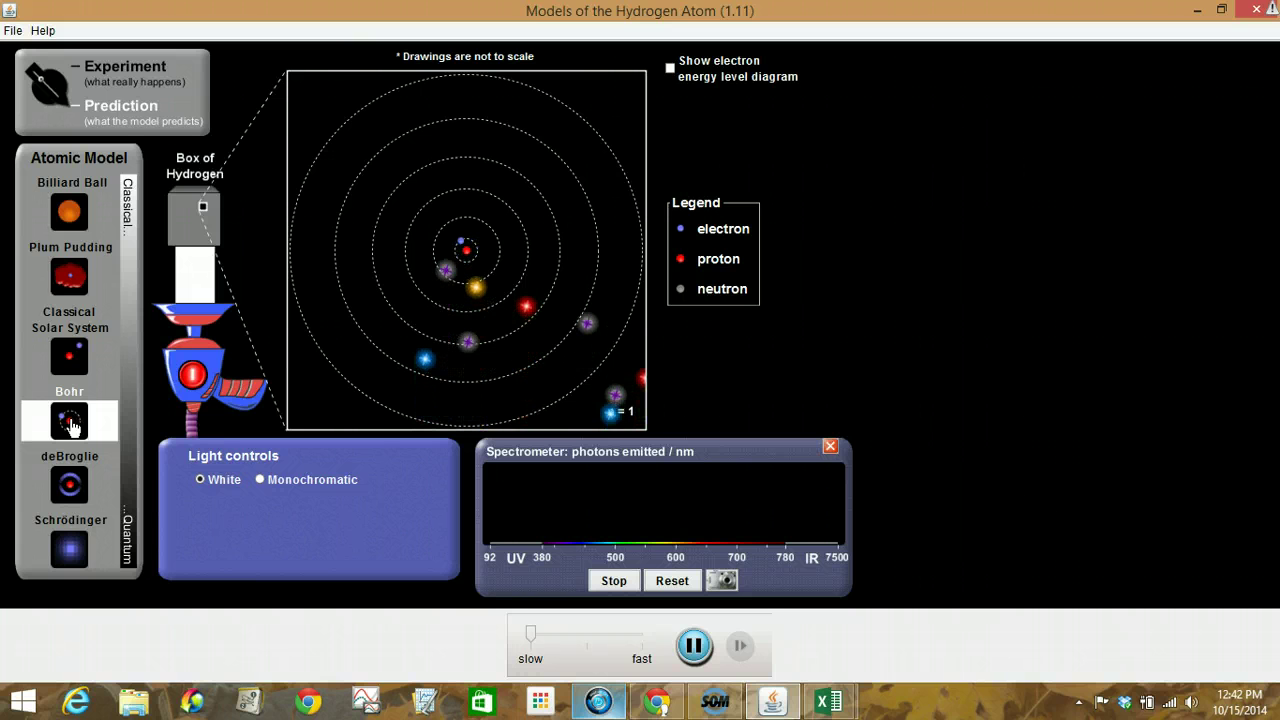
pyautogui.click(670, 68)
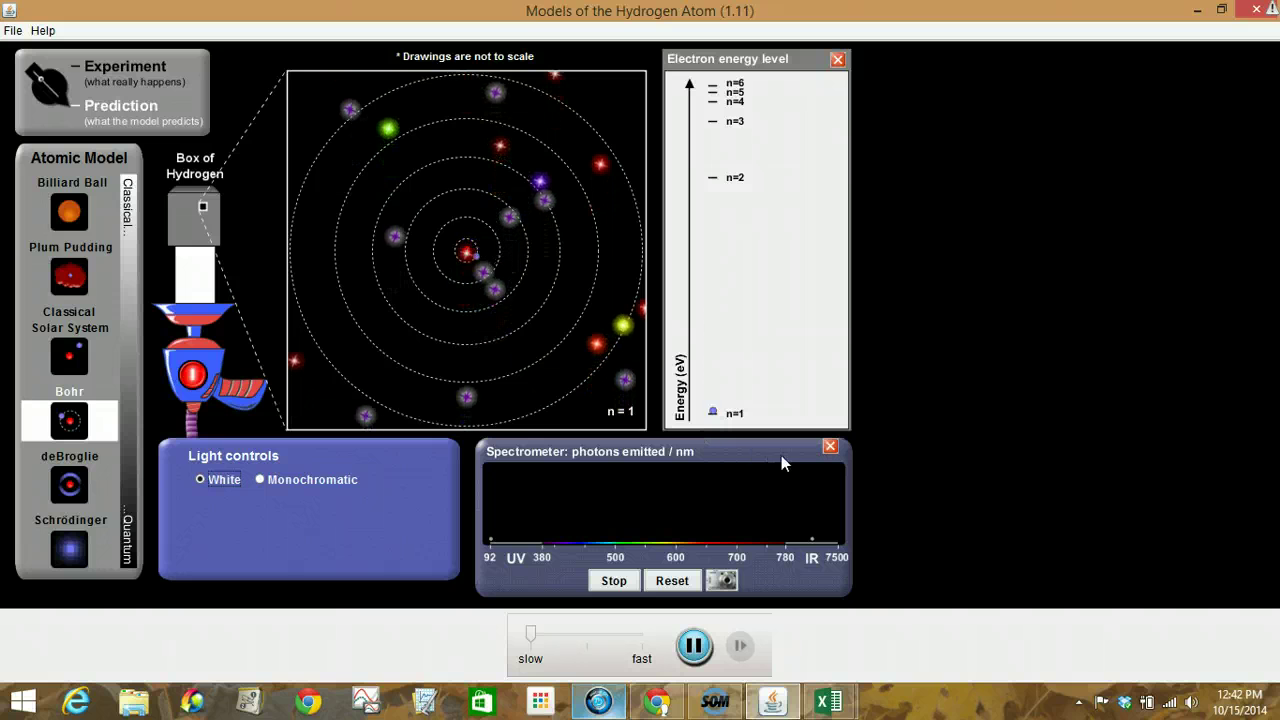
pyautogui.click(537, 635)
pyautogui.moveTo(567, 637); pyautogui.dragTo(588, 635)
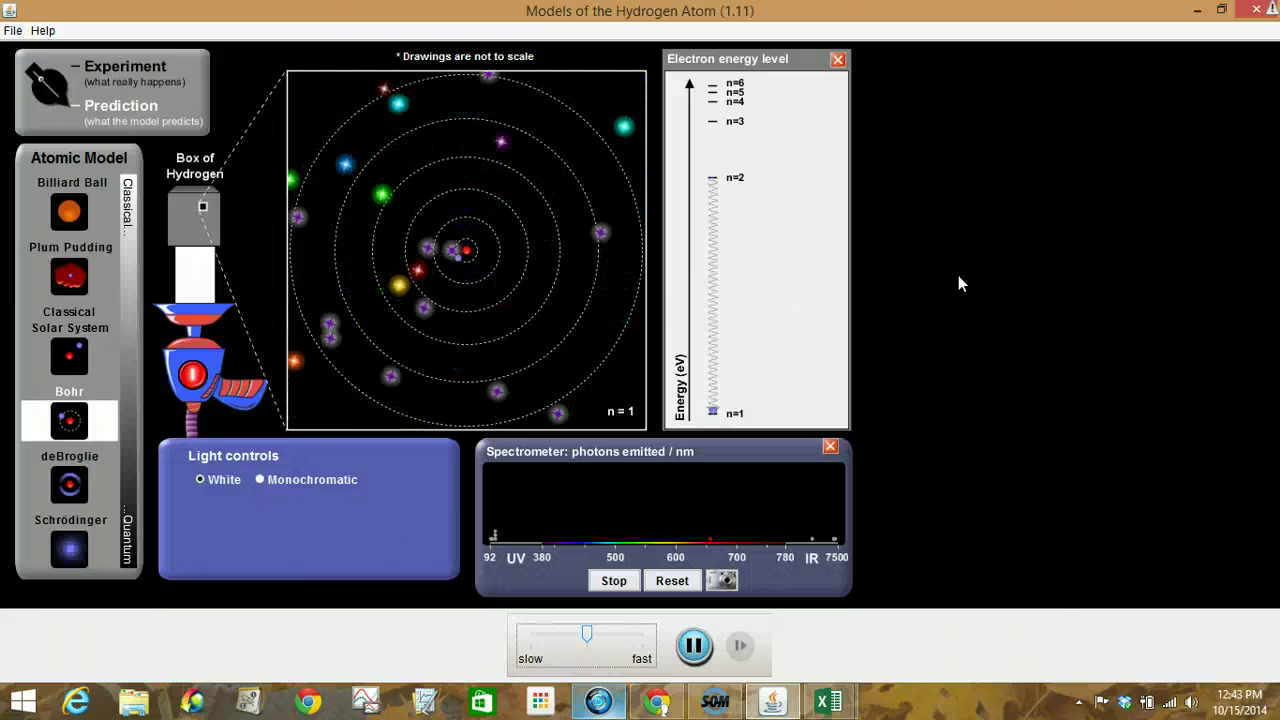
# Open the Transitions wavelength table and place it beside the electron energy level diagram
pyautogui.click(43, 30)
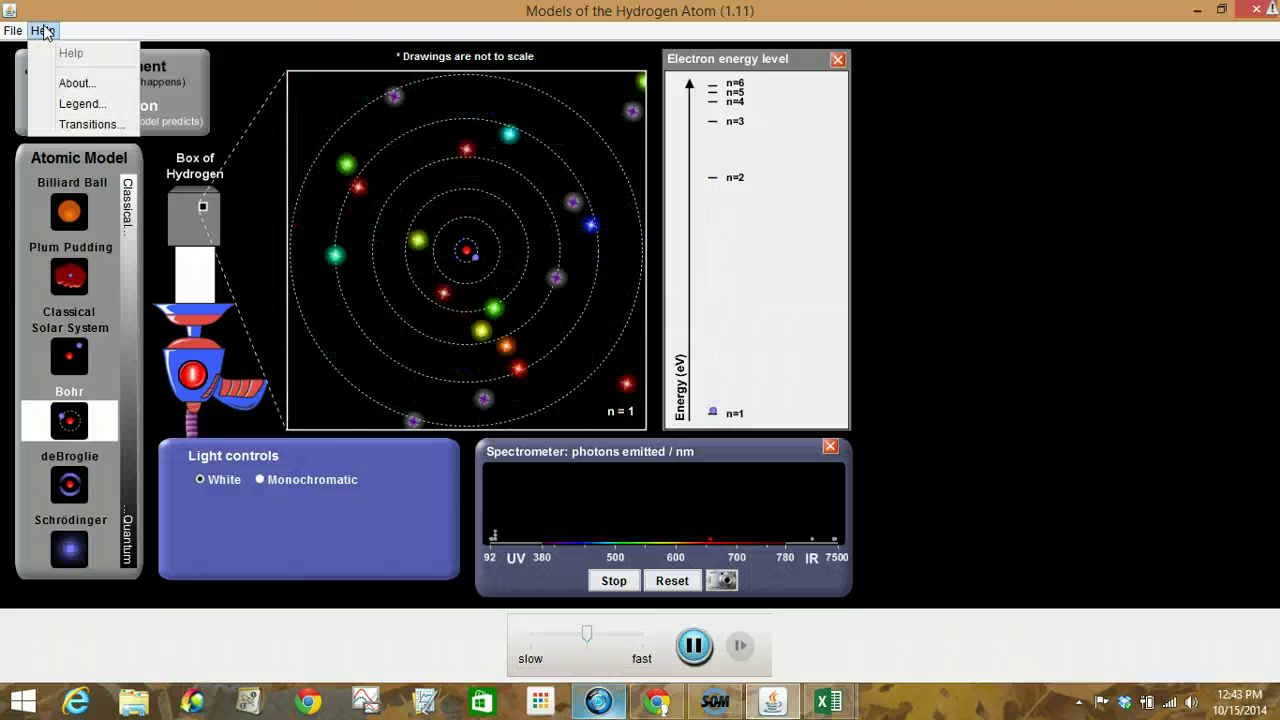
pyautogui.click(74, 122)
pyautogui.moveTo(652, 179); pyautogui.dragTo(969, 93)
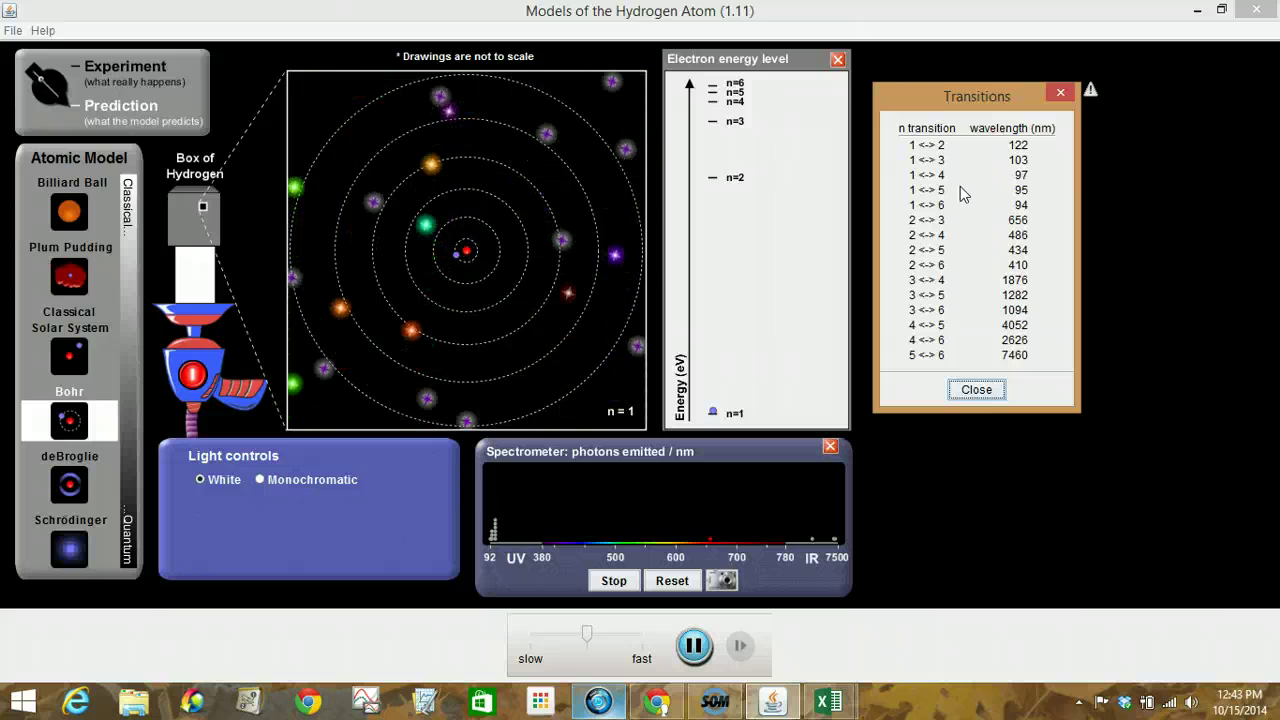
# Switch the light to monochromatic at 122 nm
pyautogui.click(260, 481)
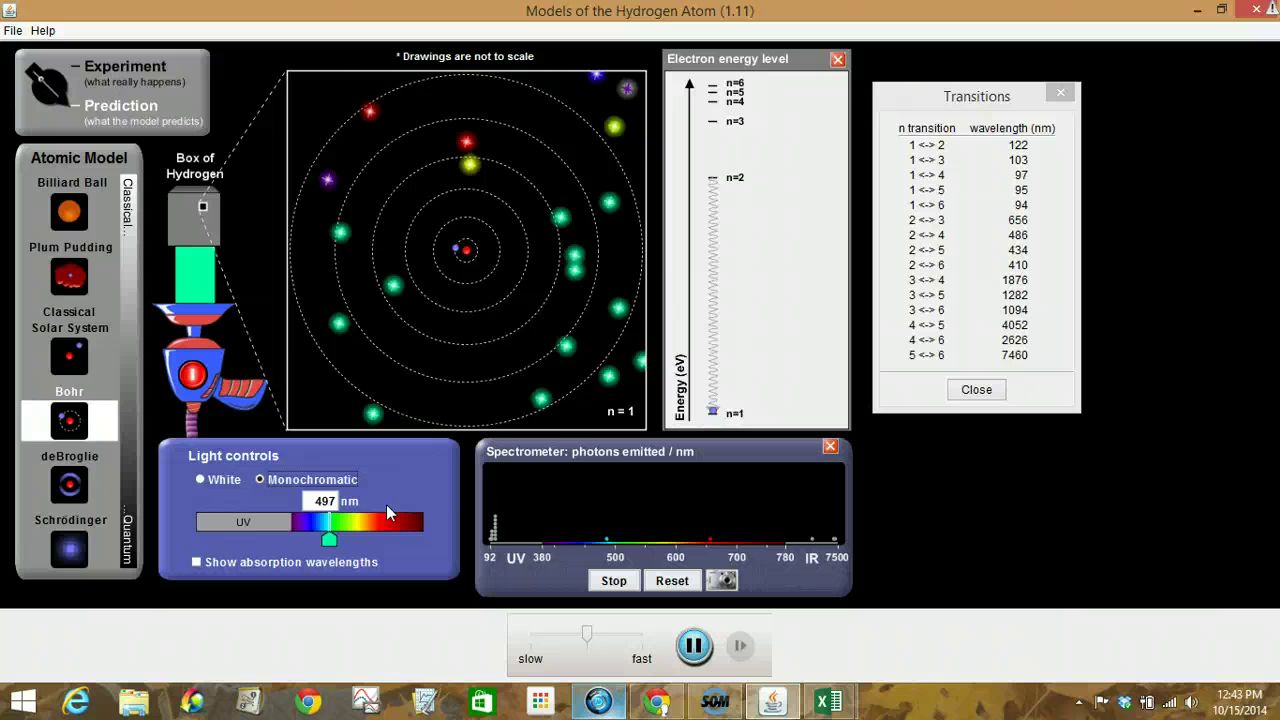
pyautogui.doubleClick(325, 501)
pyautogui.write('122')
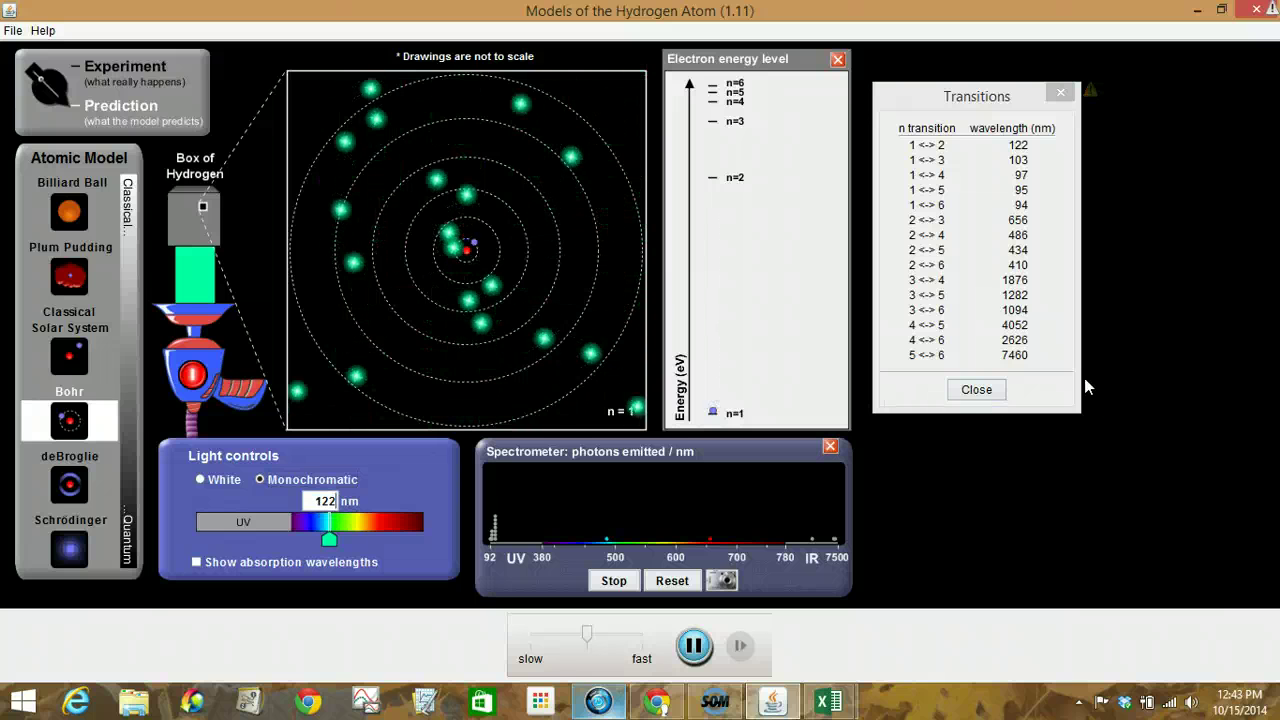
pyautogui.press('Return')
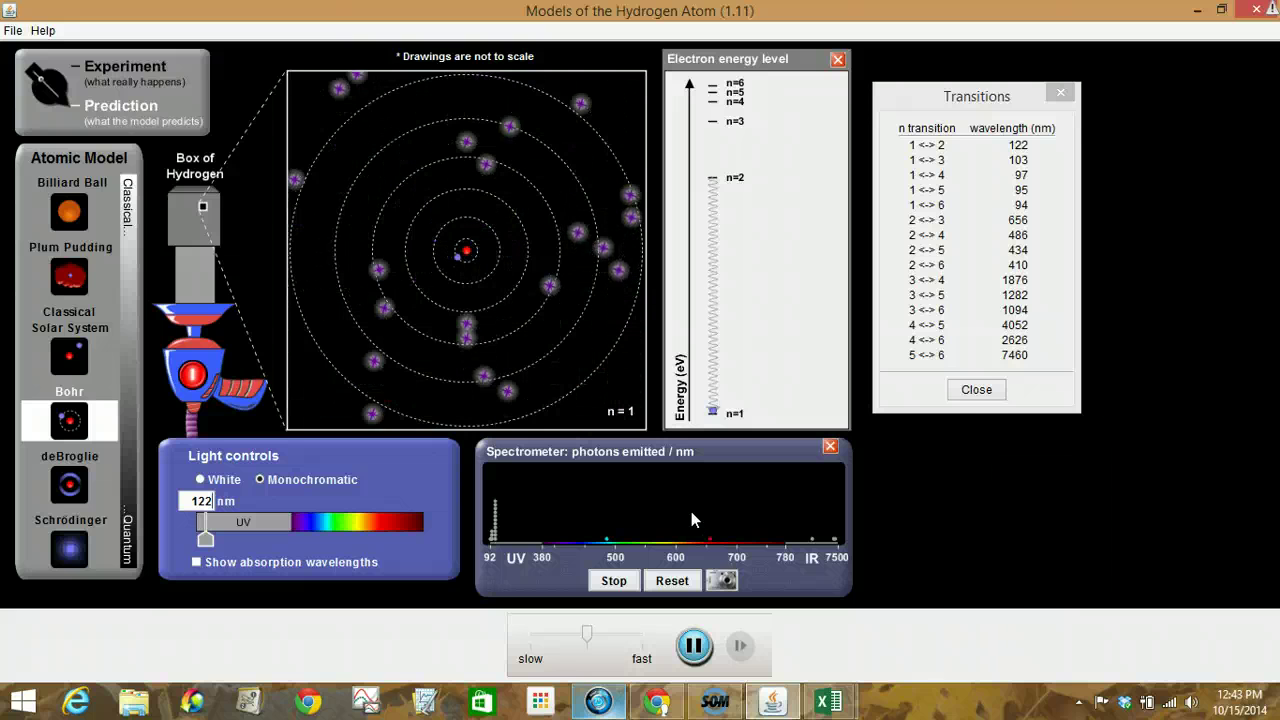
# Reset the spectrometer and step the wavelength through 103, 97, 95 and 94 nm
pyautogui.click(672, 581)
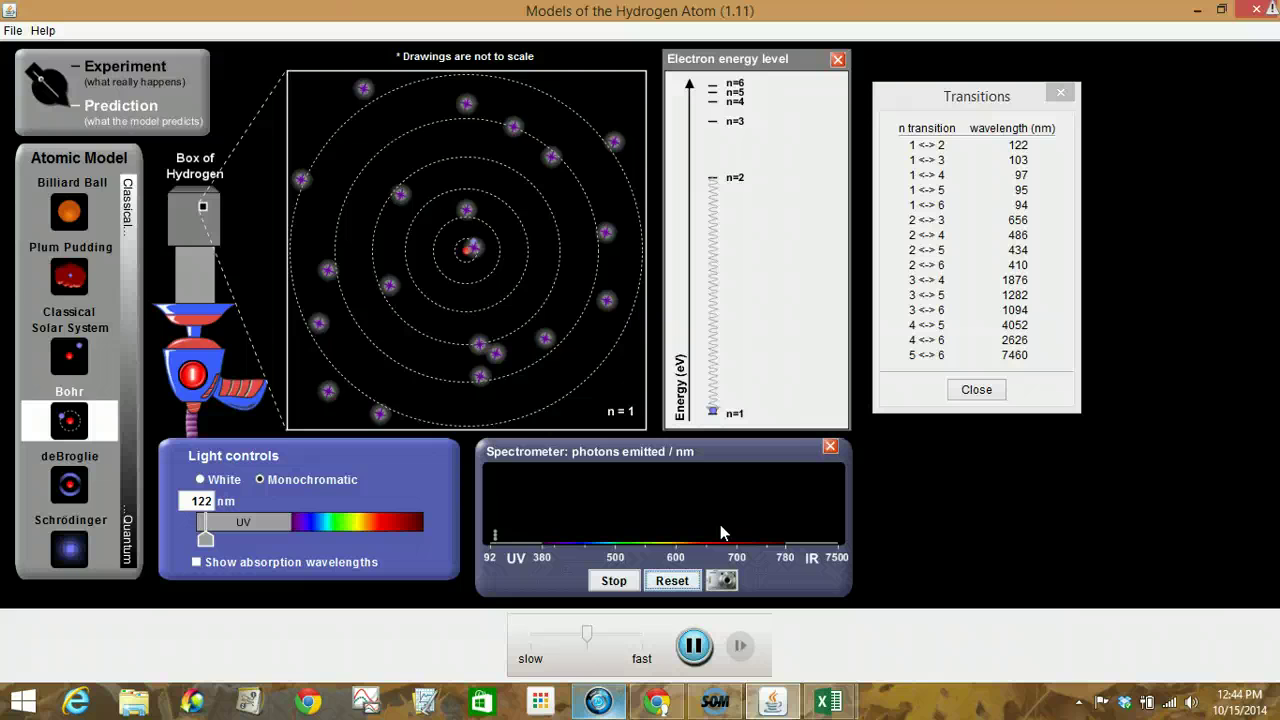
pyautogui.doubleClick(206, 501)
pyautogui.write('103')
pyautogui.press('Return')
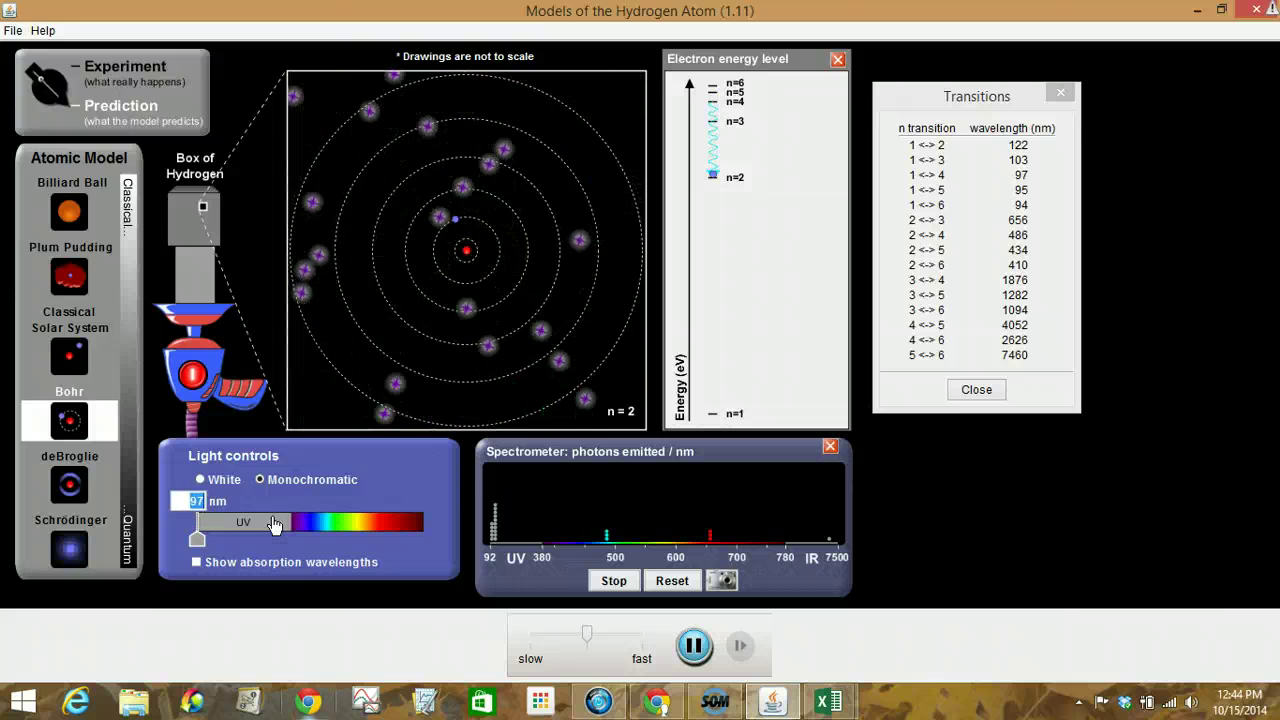
pyautogui.write('95')
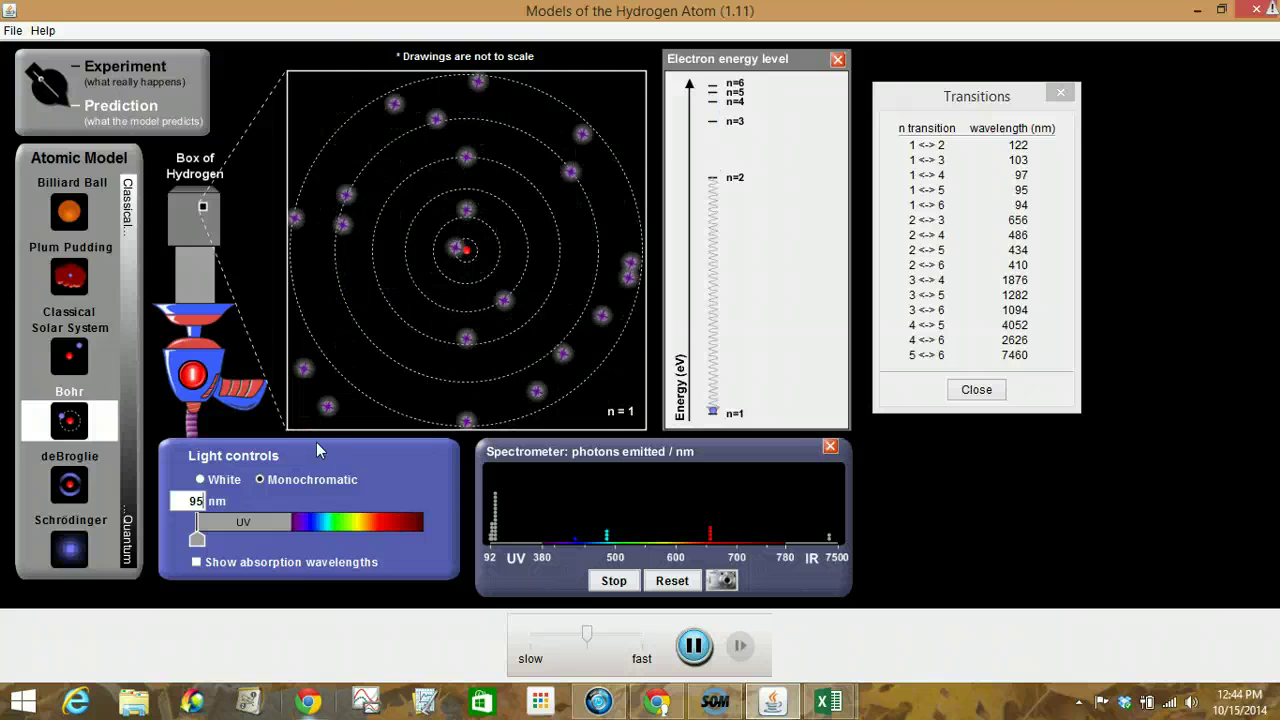
pyautogui.press('Left')
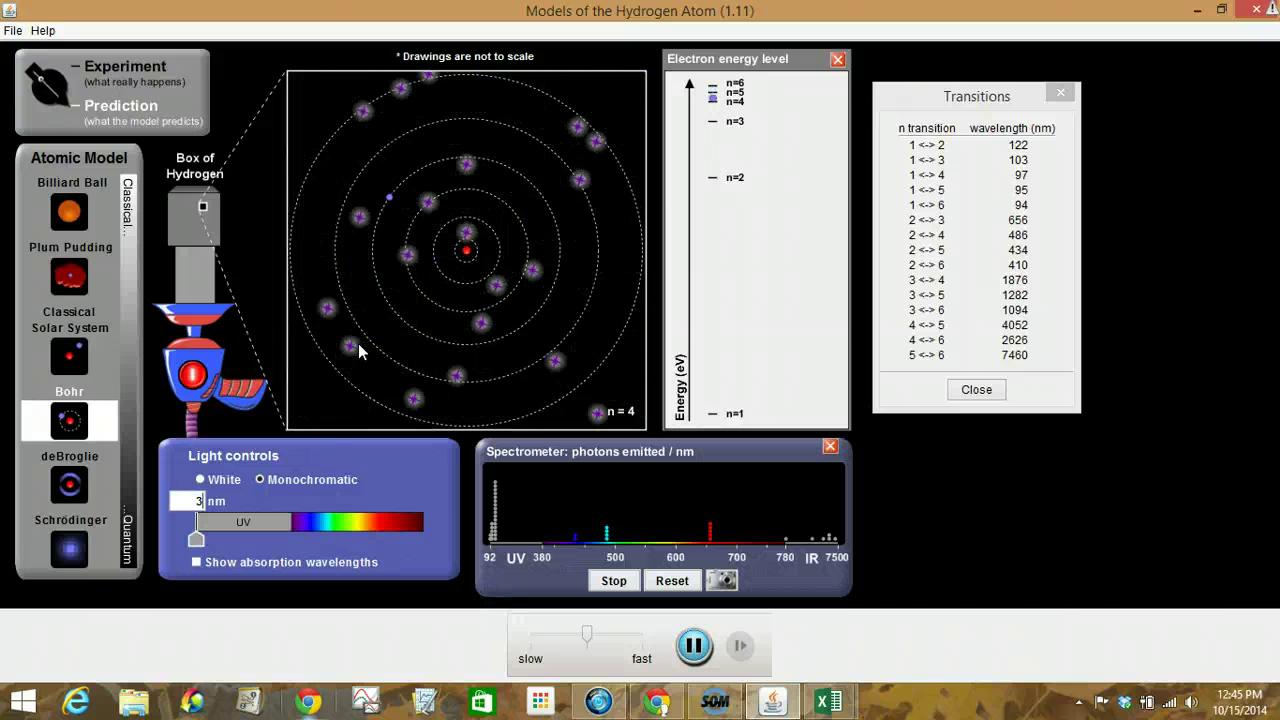
# Shine 300 nm, then 200 nm monochromatic light on the Bohr atom
pyautogui.write('300')
pyautogui.press('Return')
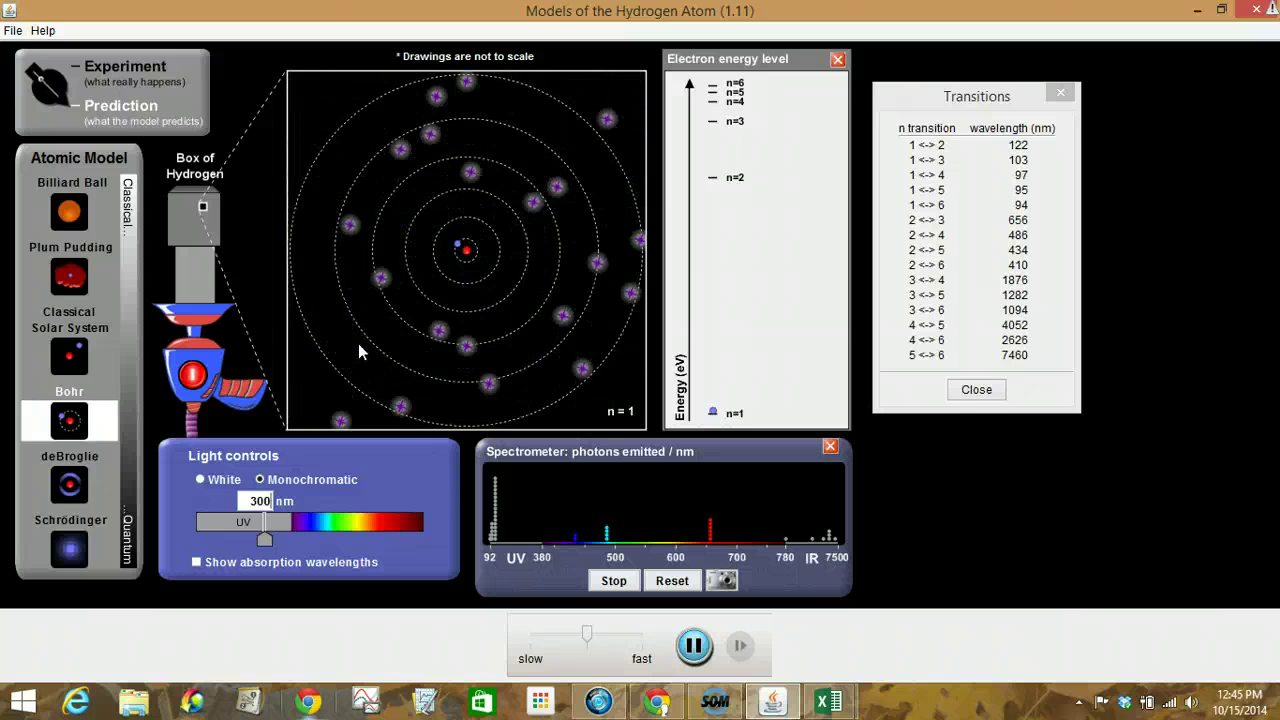
pyautogui.doubleClick(248, 503)
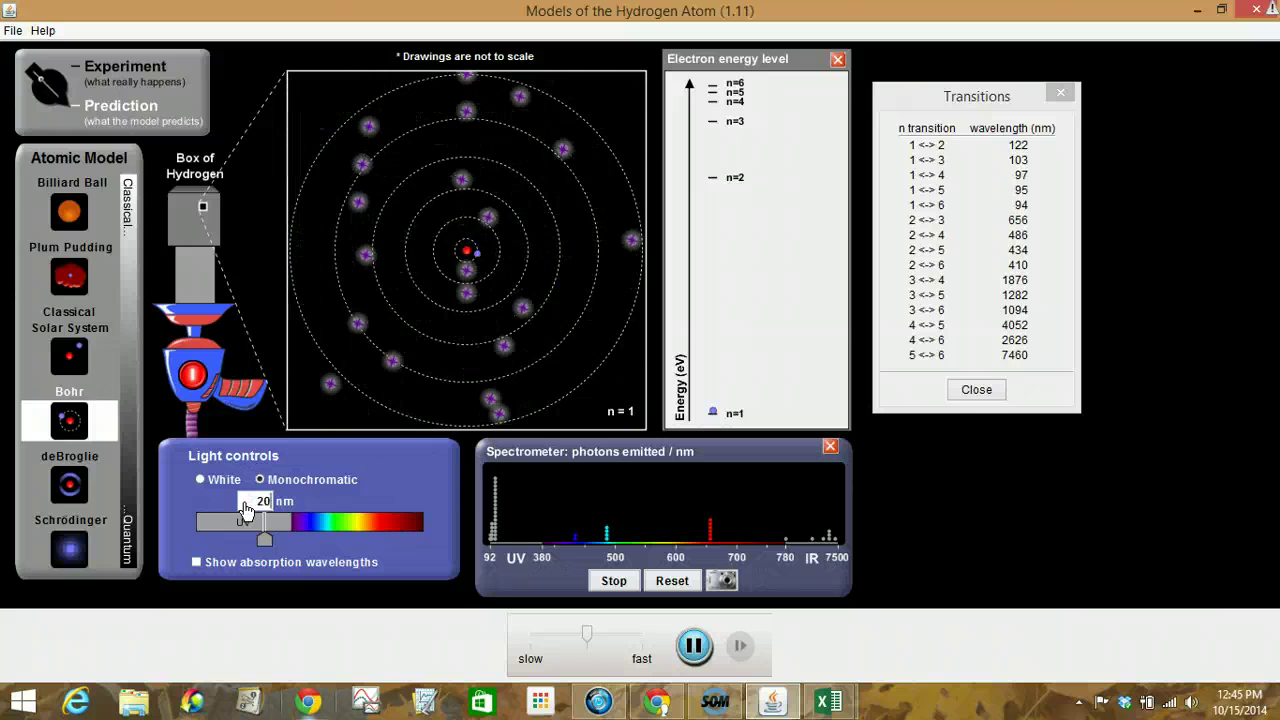
pyautogui.write('200')
pyautogui.press('Return')
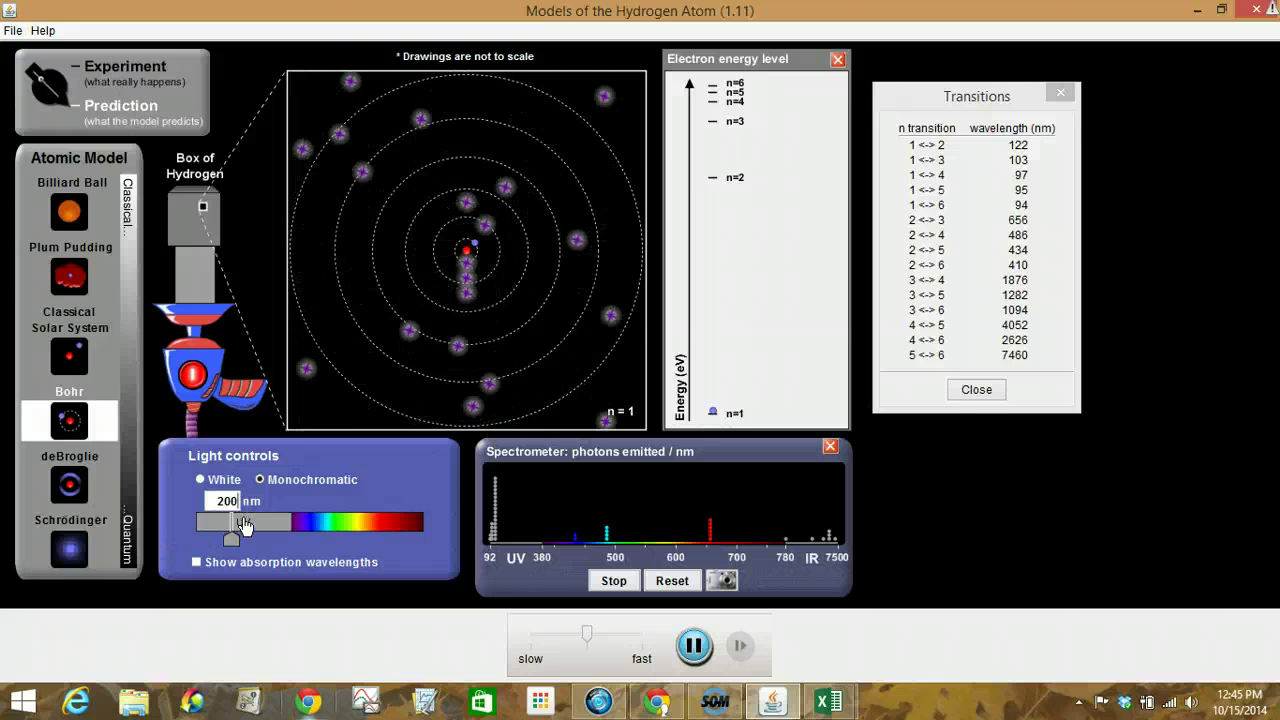
# Change the monochromatic wavelength from 200 nm to 700 nm red light
pyautogui.click(230, 502)
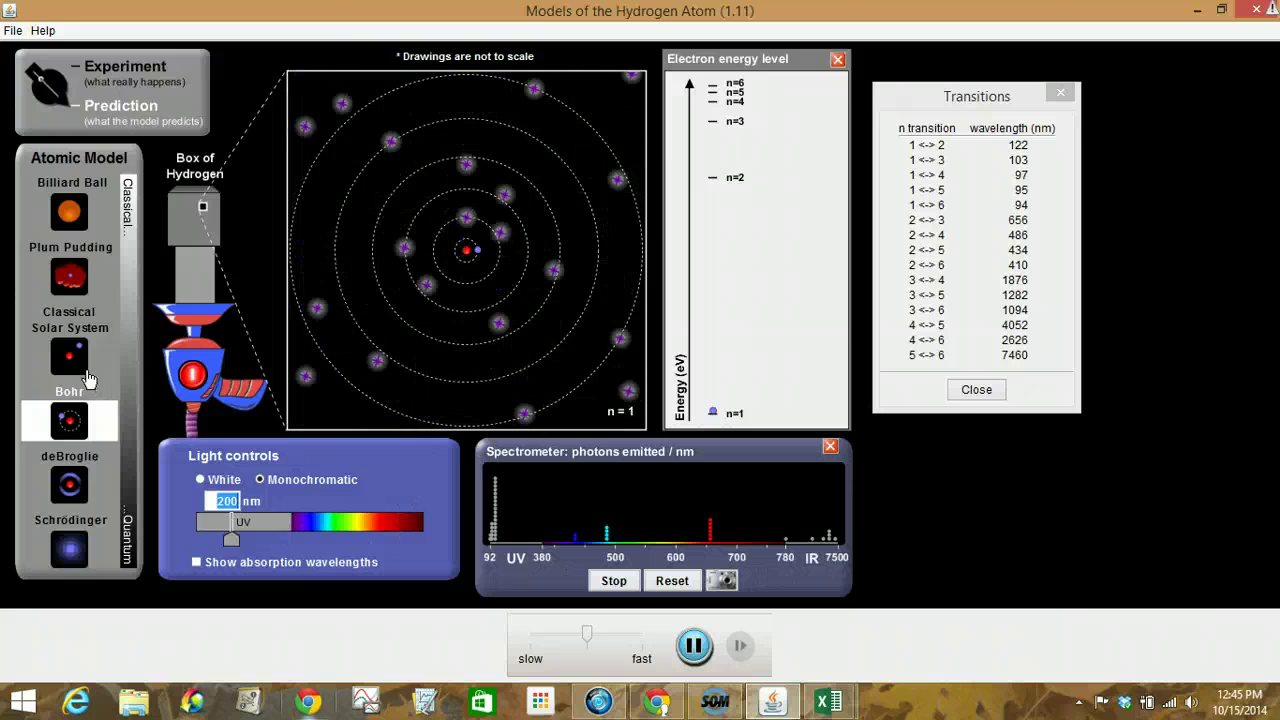
pyautogui.write('7')
pyautogui.press('Return')
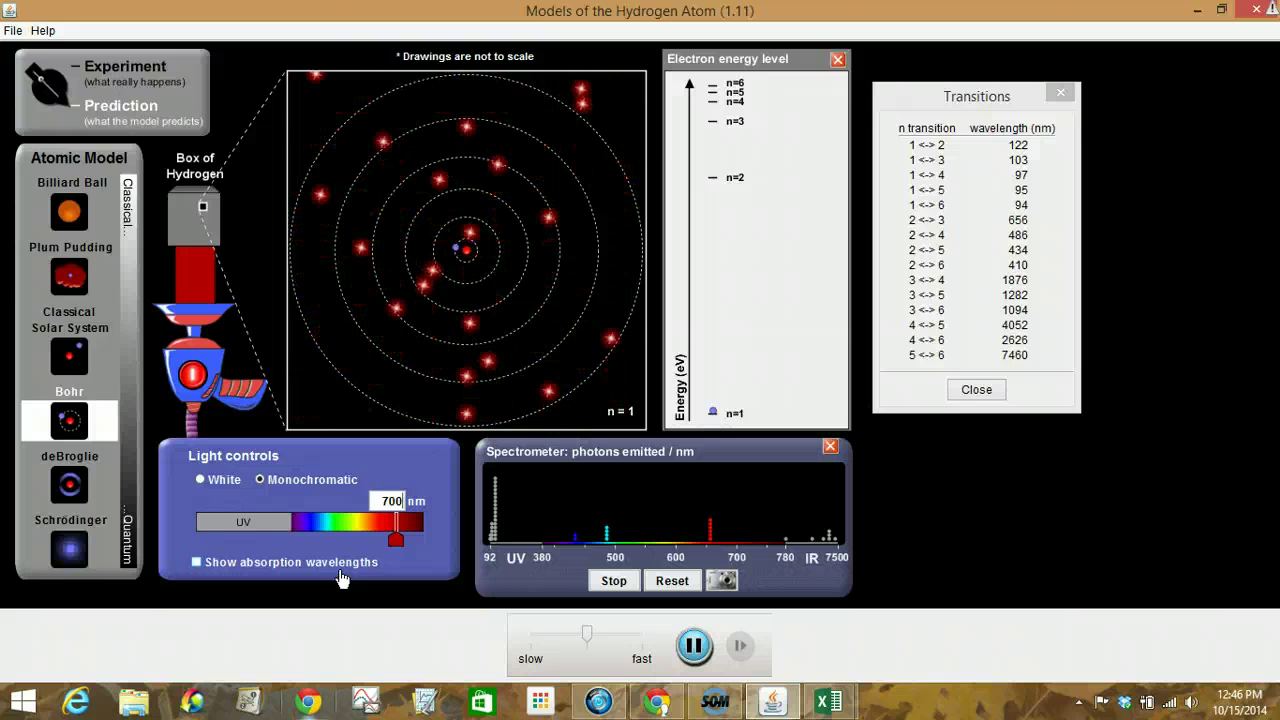
# Select Experiment in the Experiment/Prediction switch to hide the atom model
pyautogui.click(102, 68)
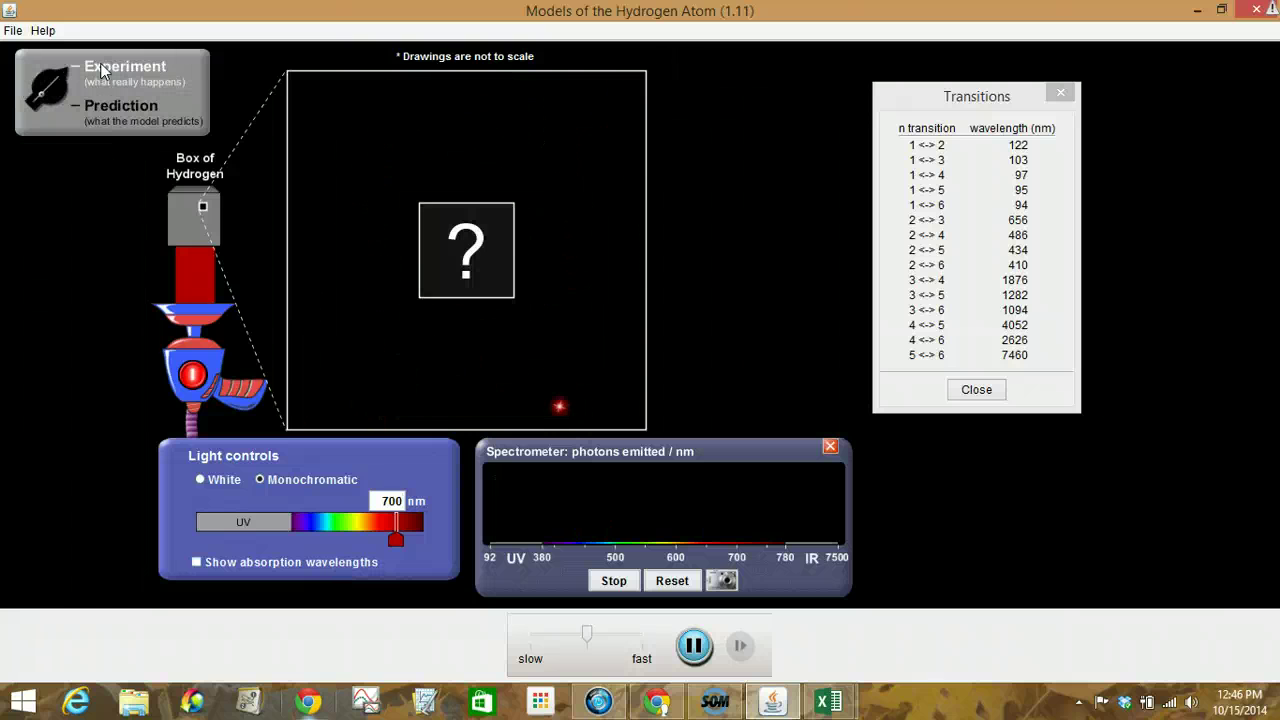